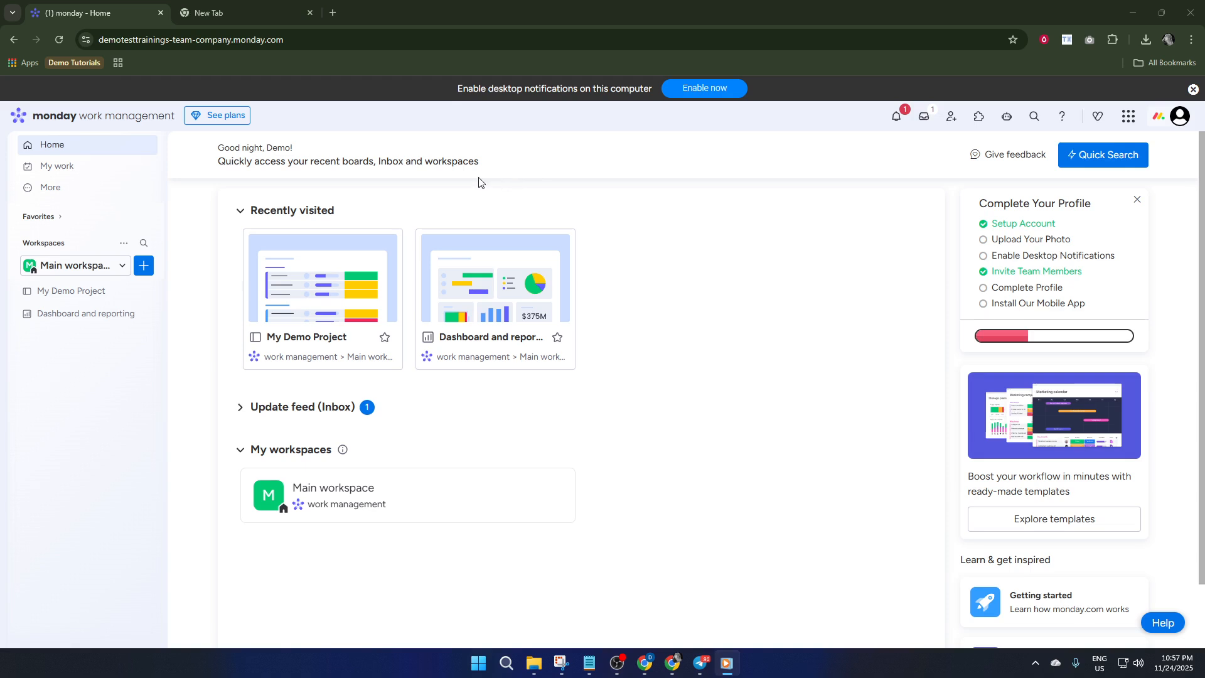
Create a main board named "High level Board" in the Main workspace, managing items.
left_click(154, 270)
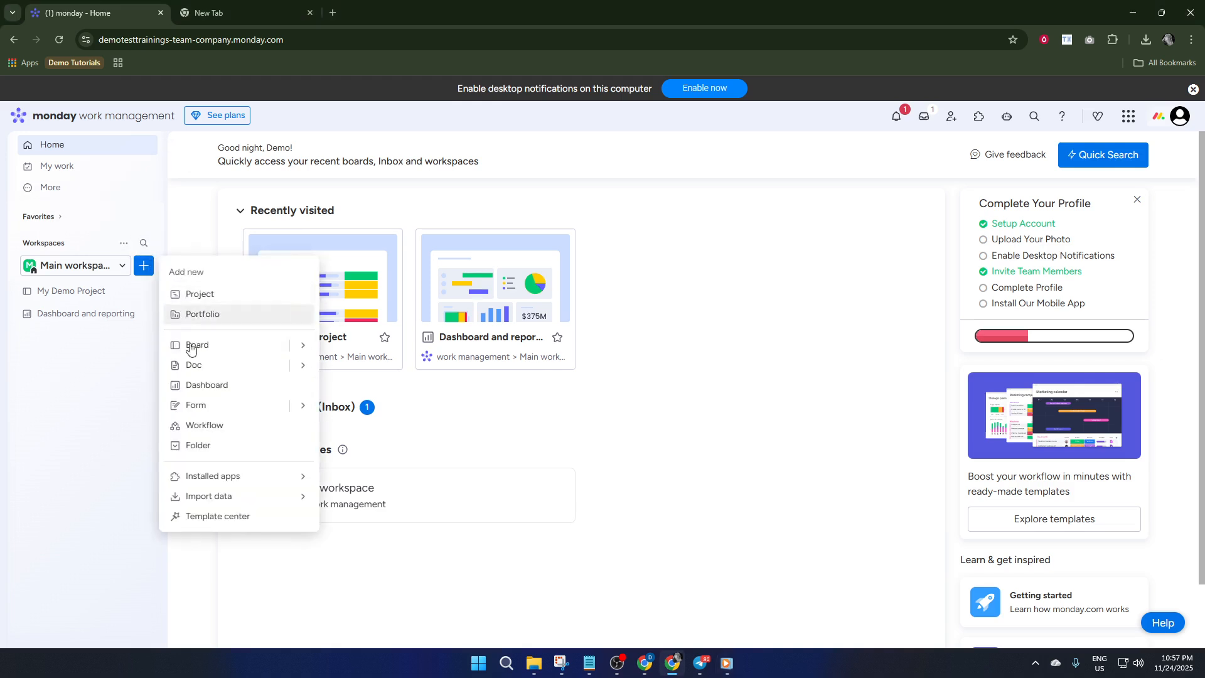
left_click(235, 346)
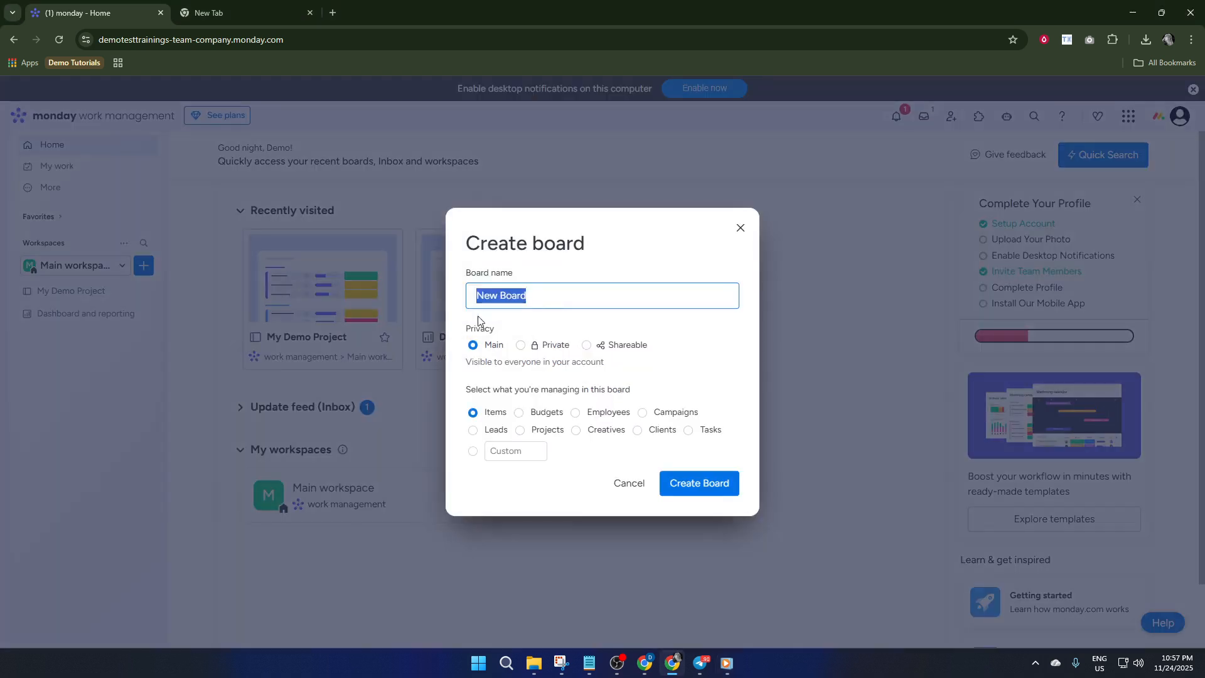
type("High level")
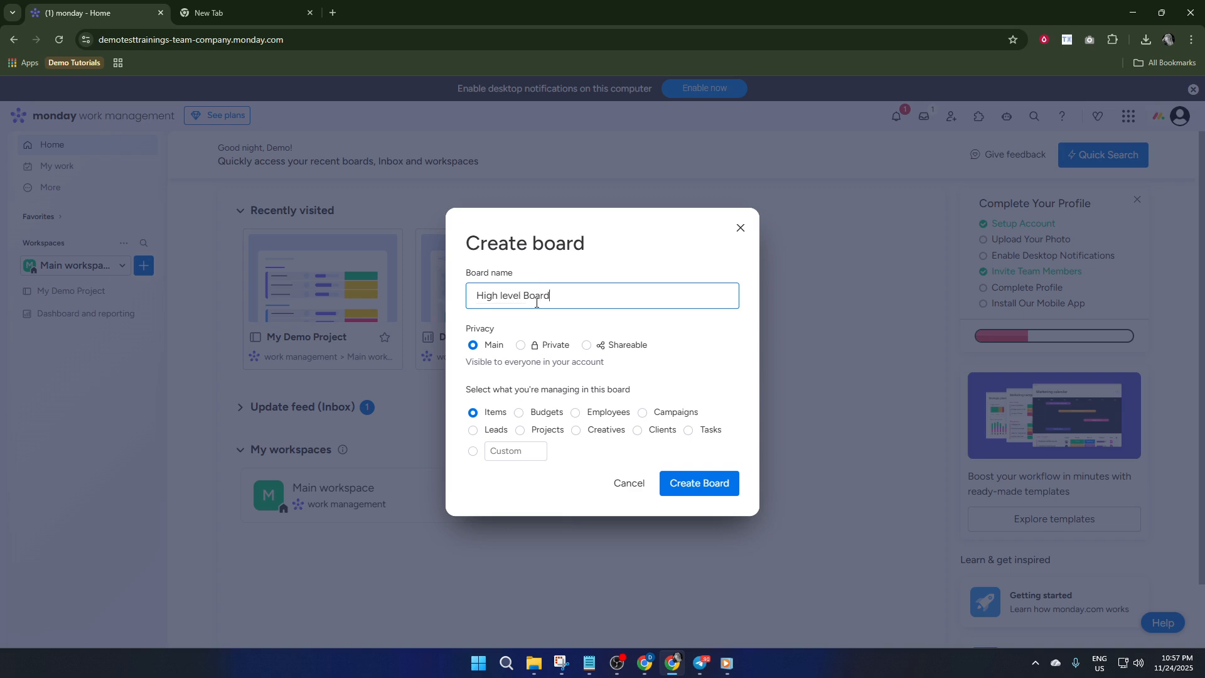
left_click(671, 484)
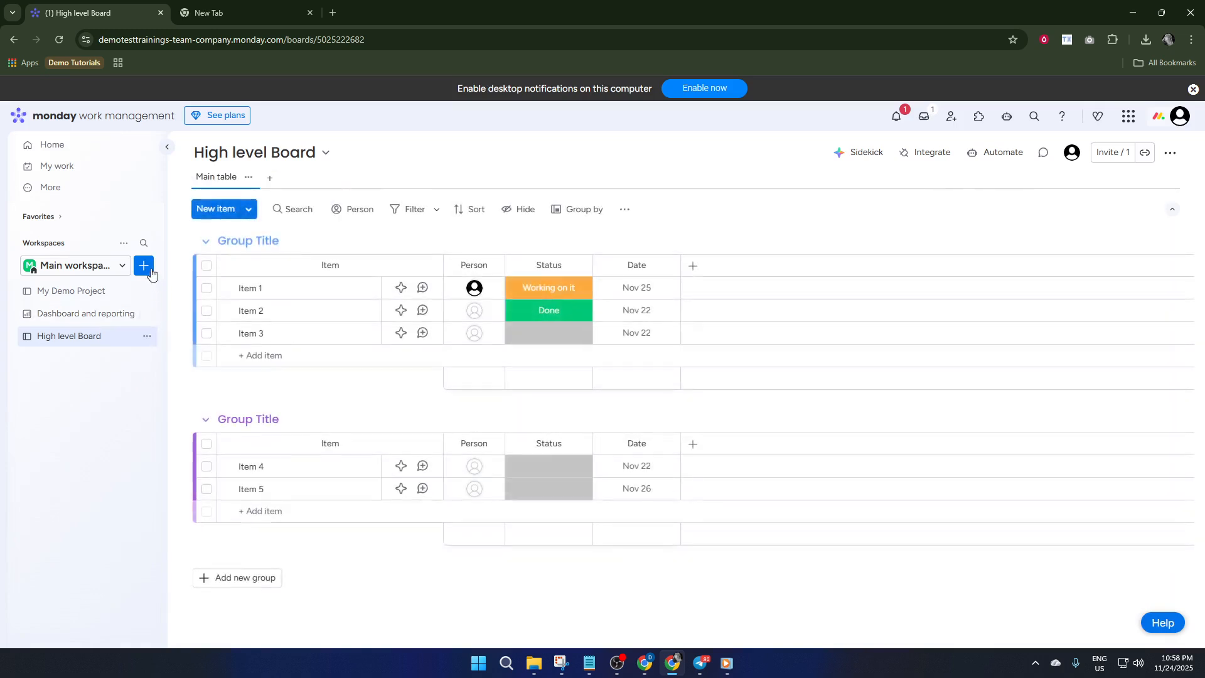
Create a second main board named "Low level Board" in the Main workspace, managing items.
left_click(145, 267)
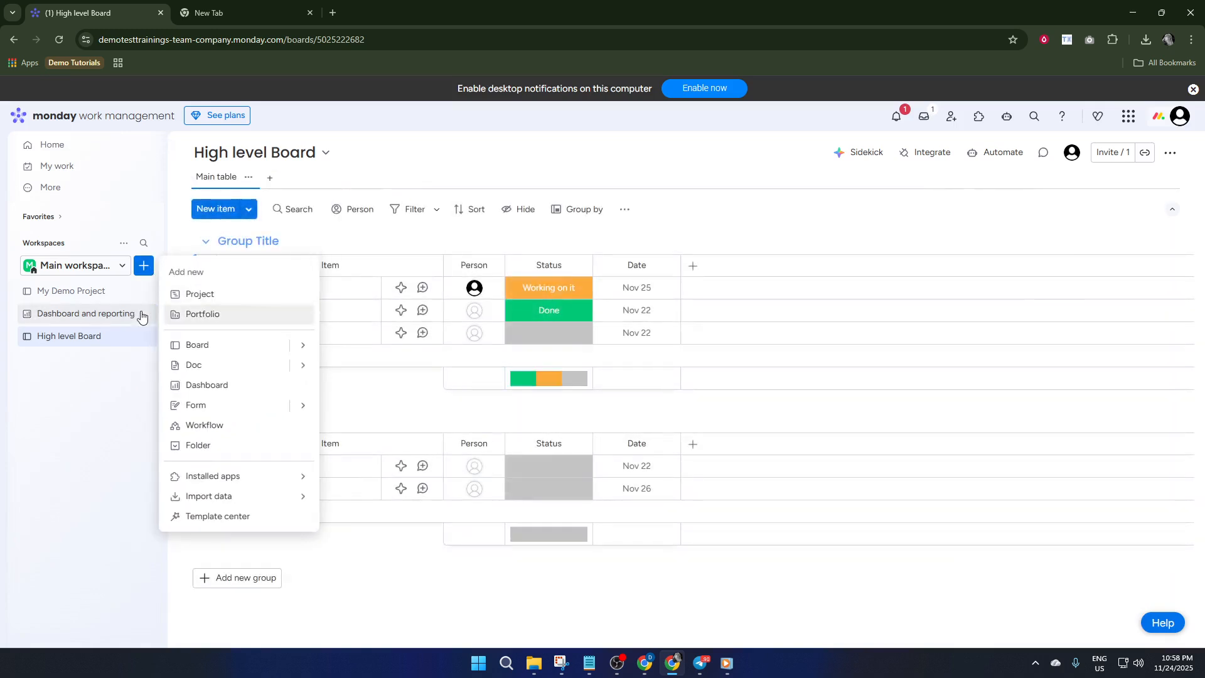
left_click(253, 346)
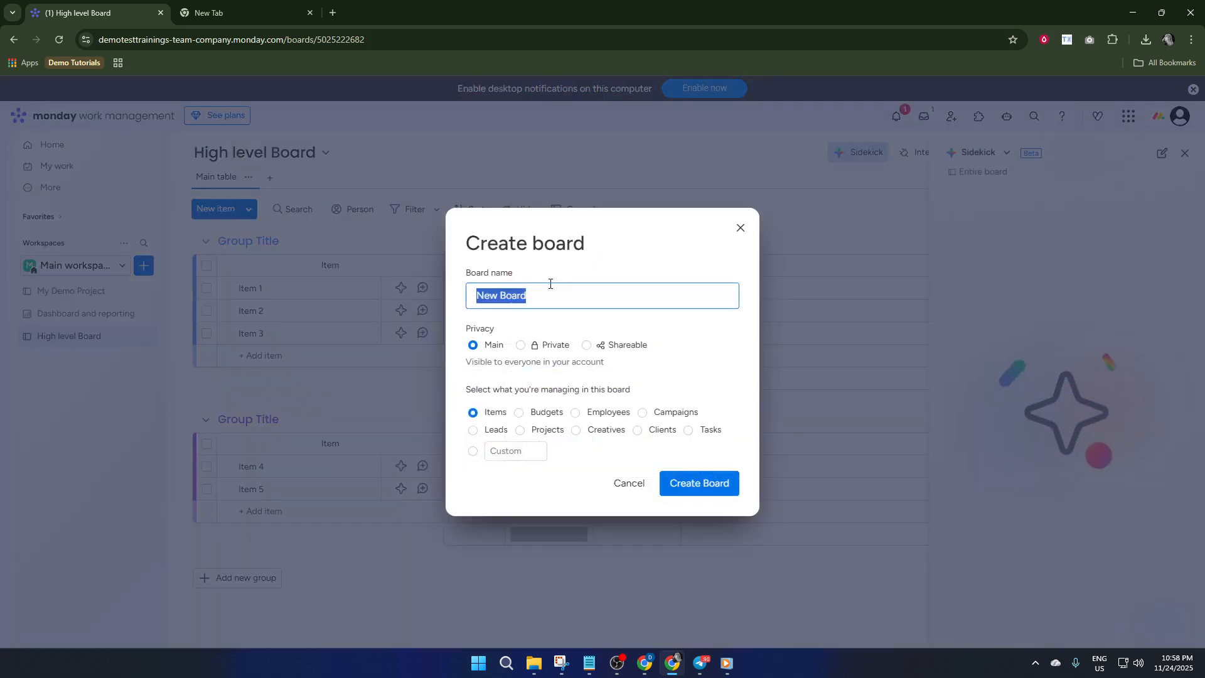
type("Love")
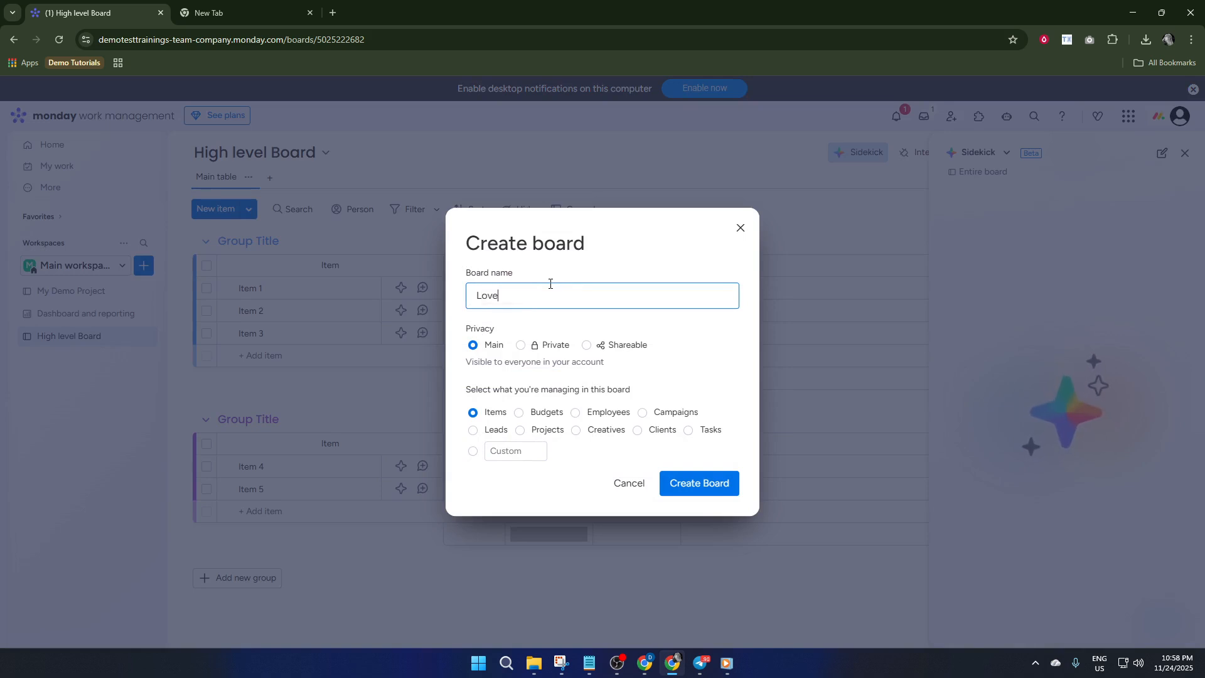
key("BackSpace")
type("w")
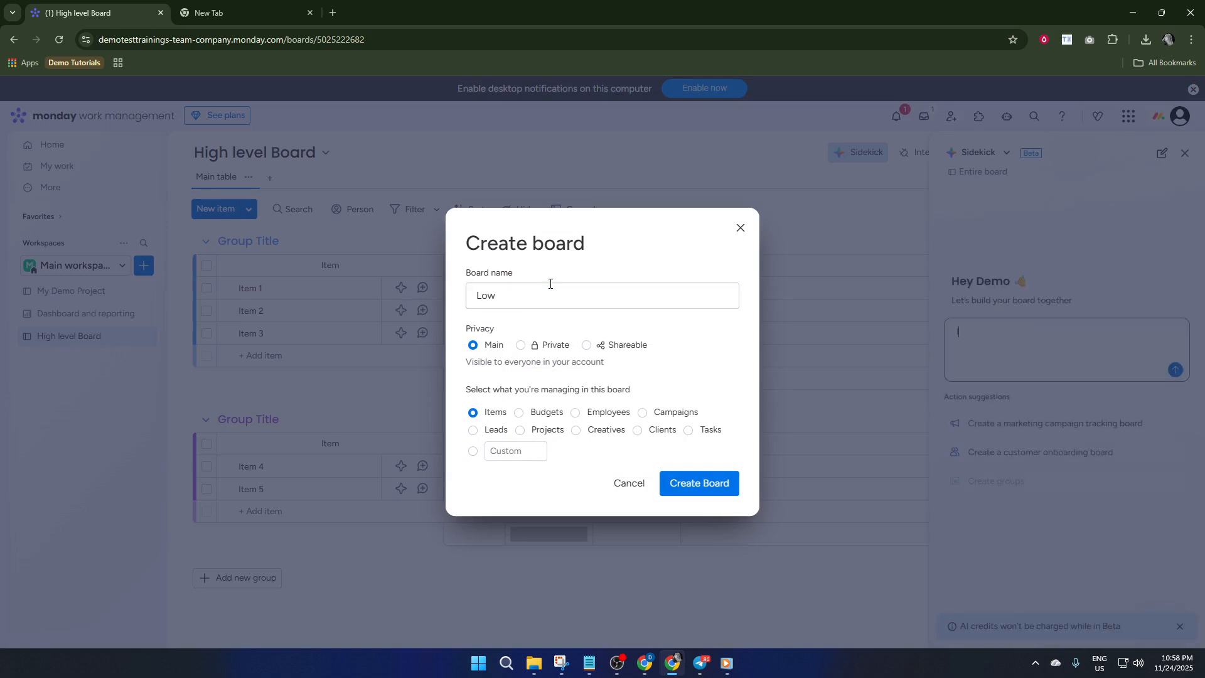
left_click(549, 284)
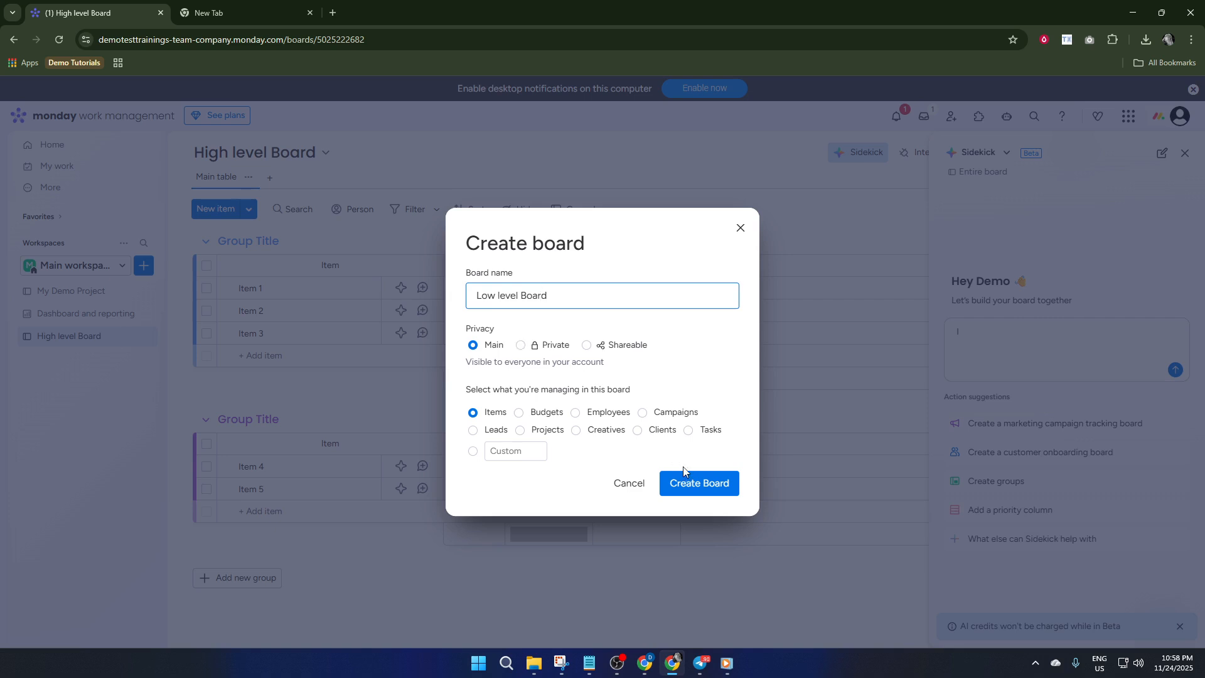
left_click(691, 484)
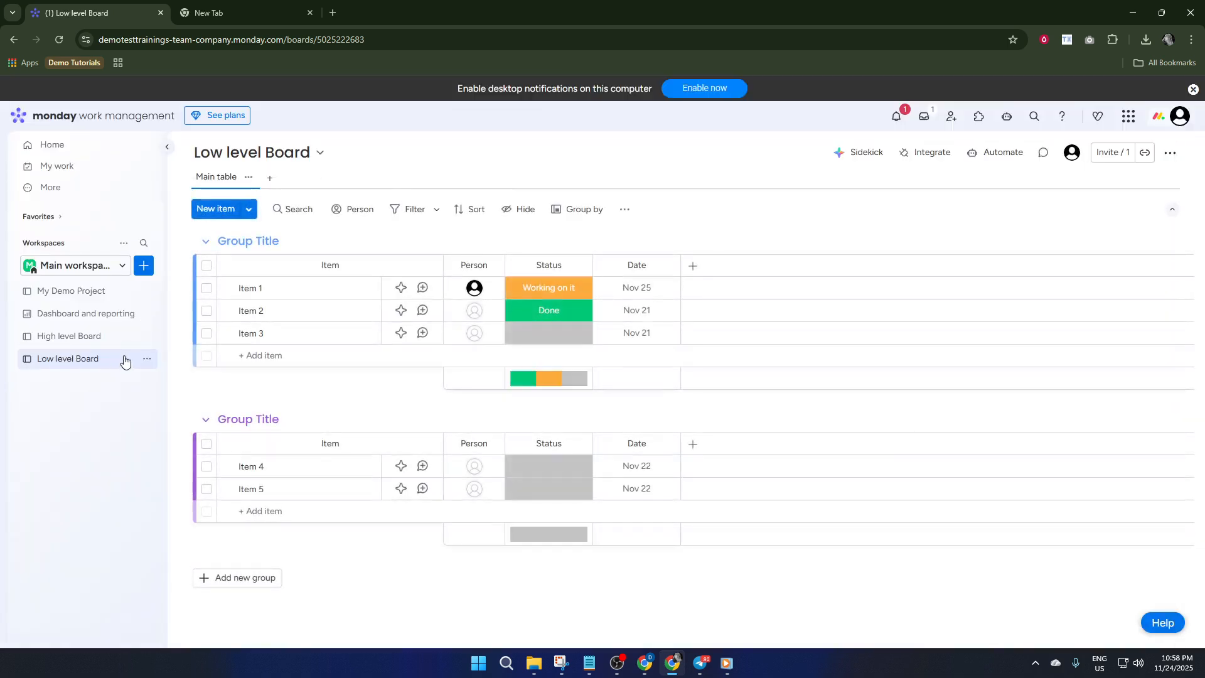
Add a Connect boards column to the High level Board and connect it to the Low level Board.
left_click(693, 269)
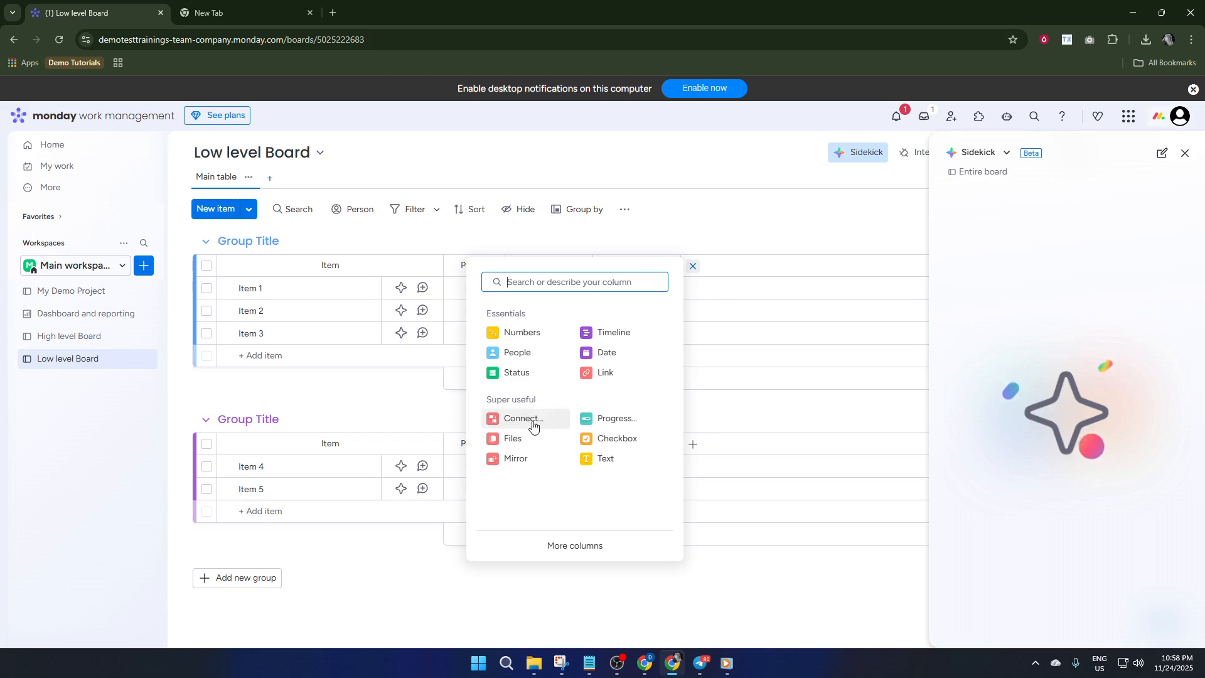
left_click(99, 339)
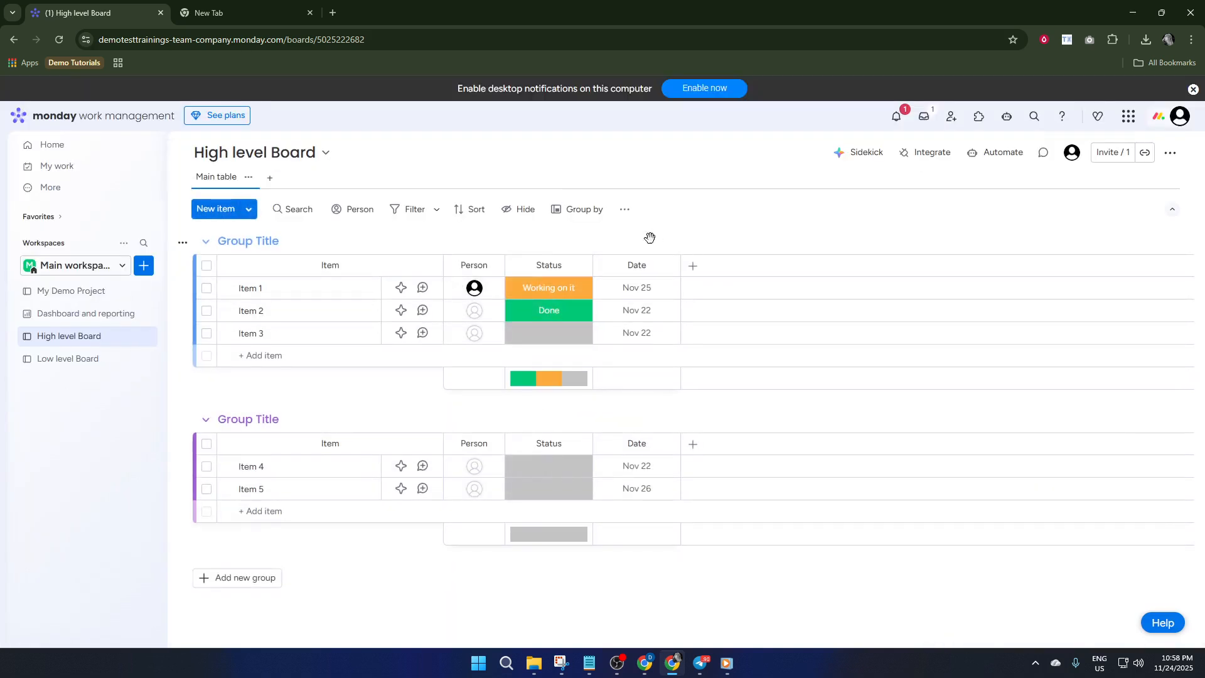
left_click(693, 267)
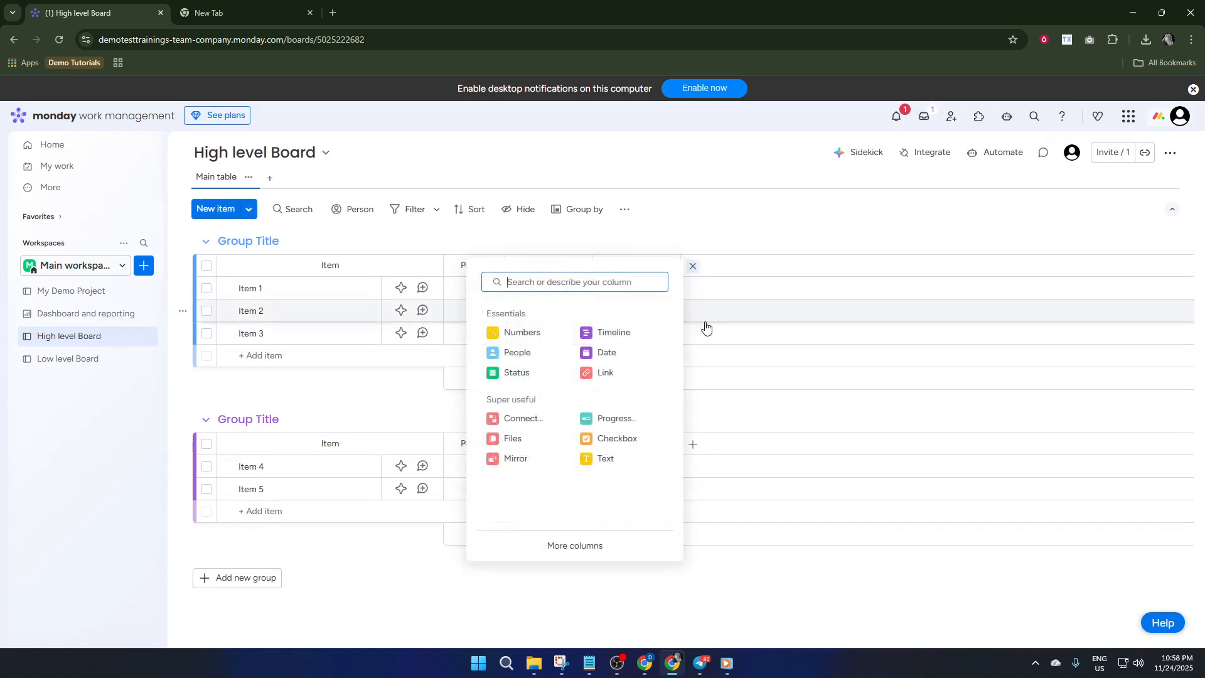
left_click(544, 425)
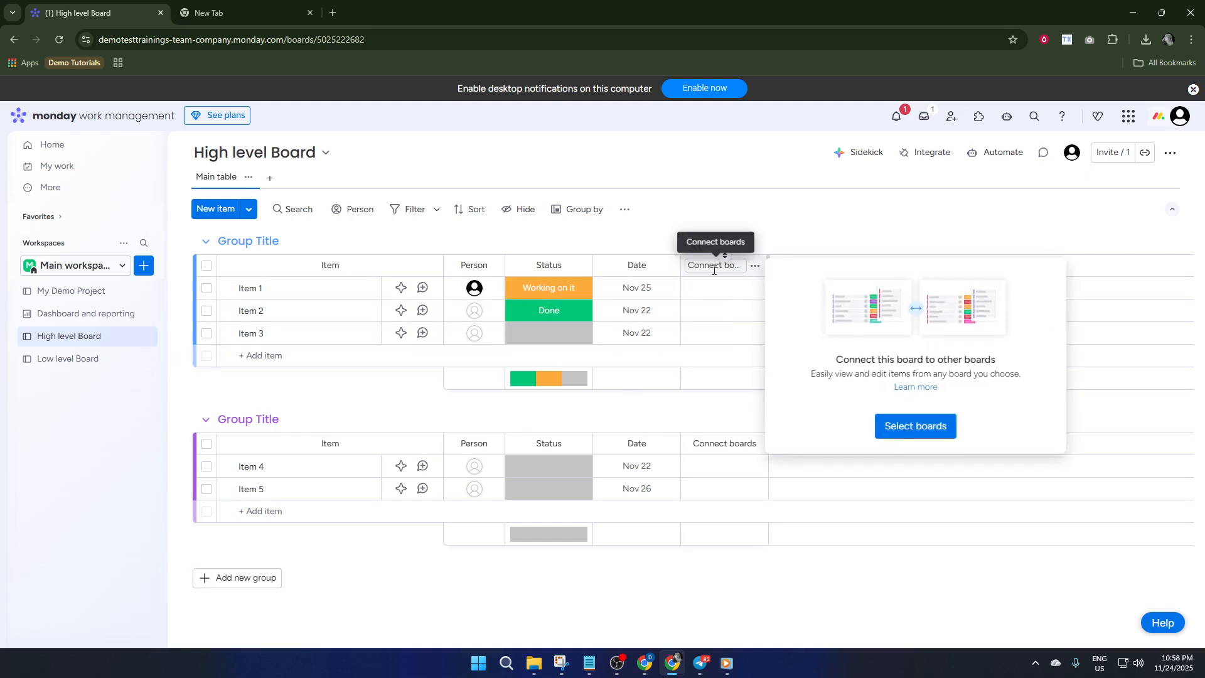
left_click(921, 427)
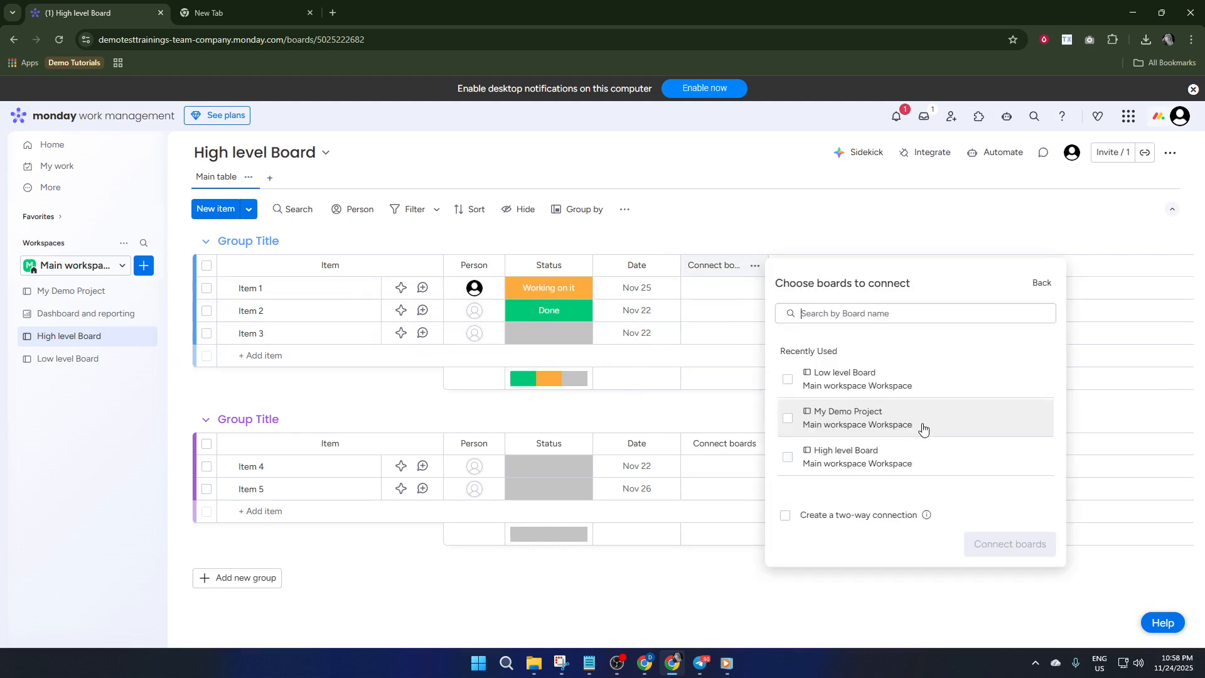
left_click(880, 382)
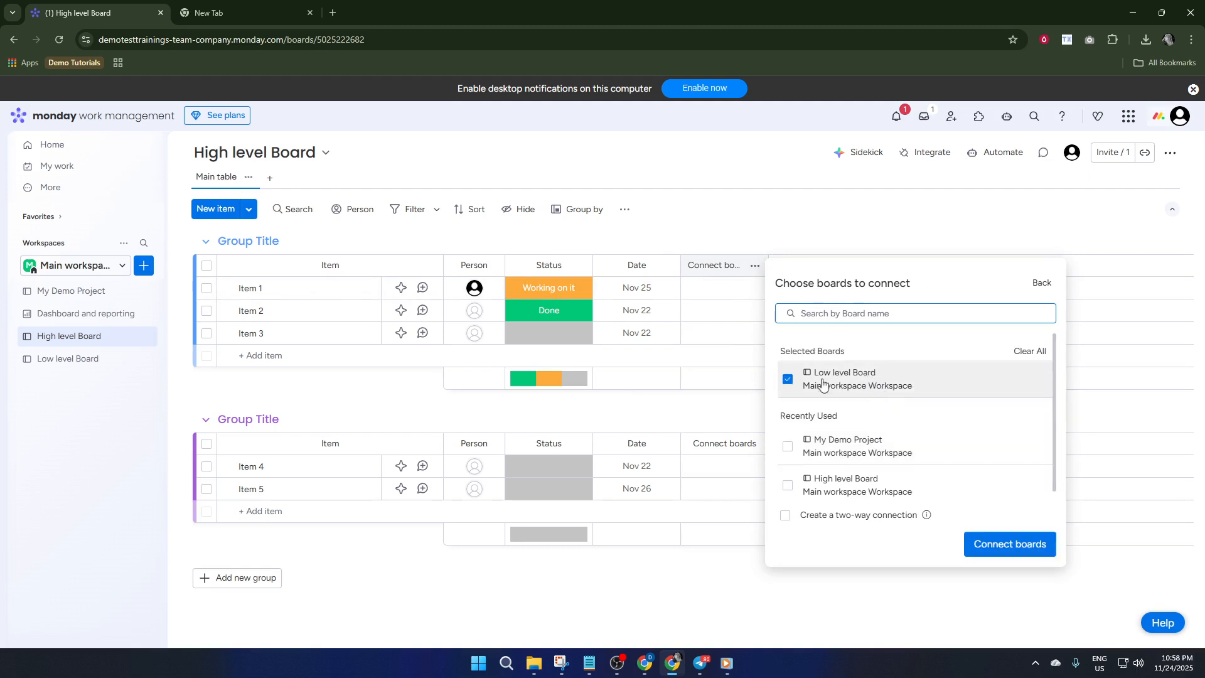
left_click(1017, 545)
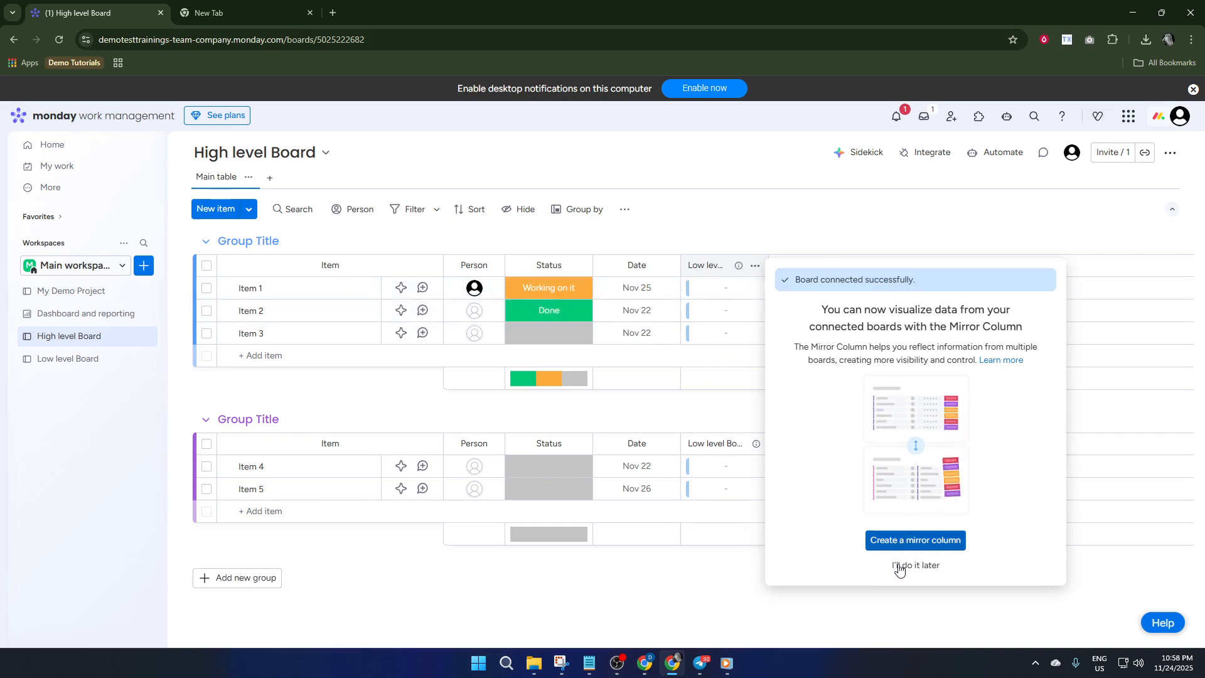
Create a mirror column on the High level Board showing the Low level Board's Status, with a summary of All Labels.
left_click(938, 543)
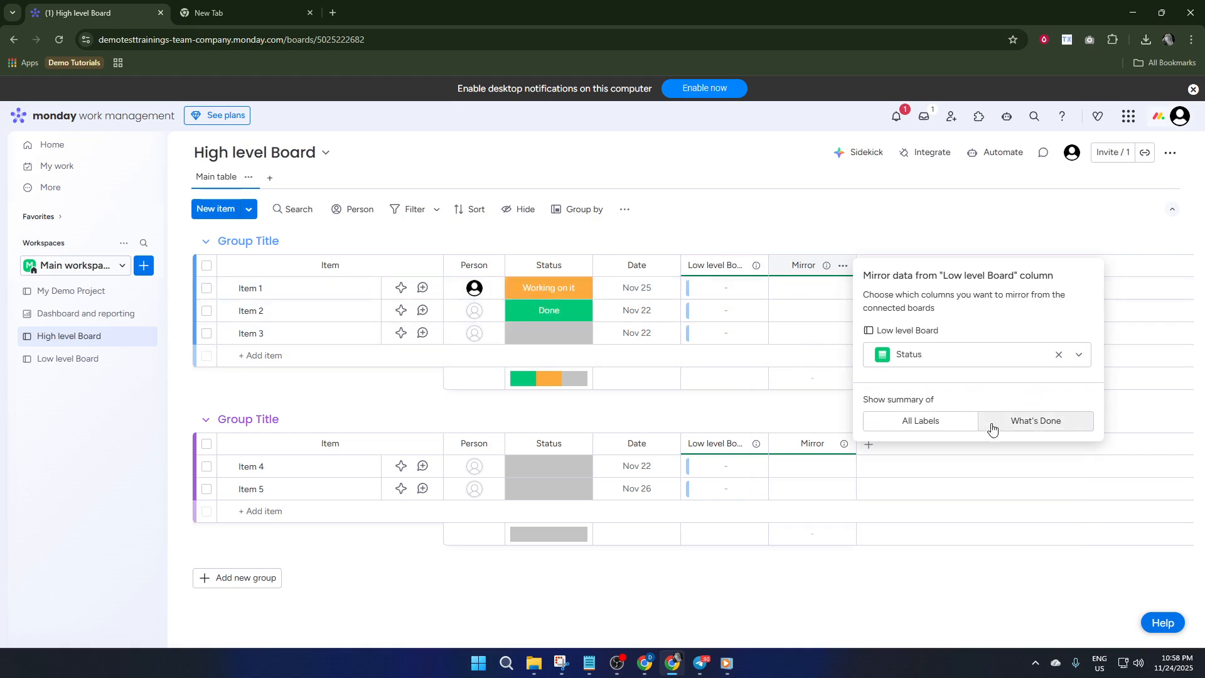
left_click(942, 423)
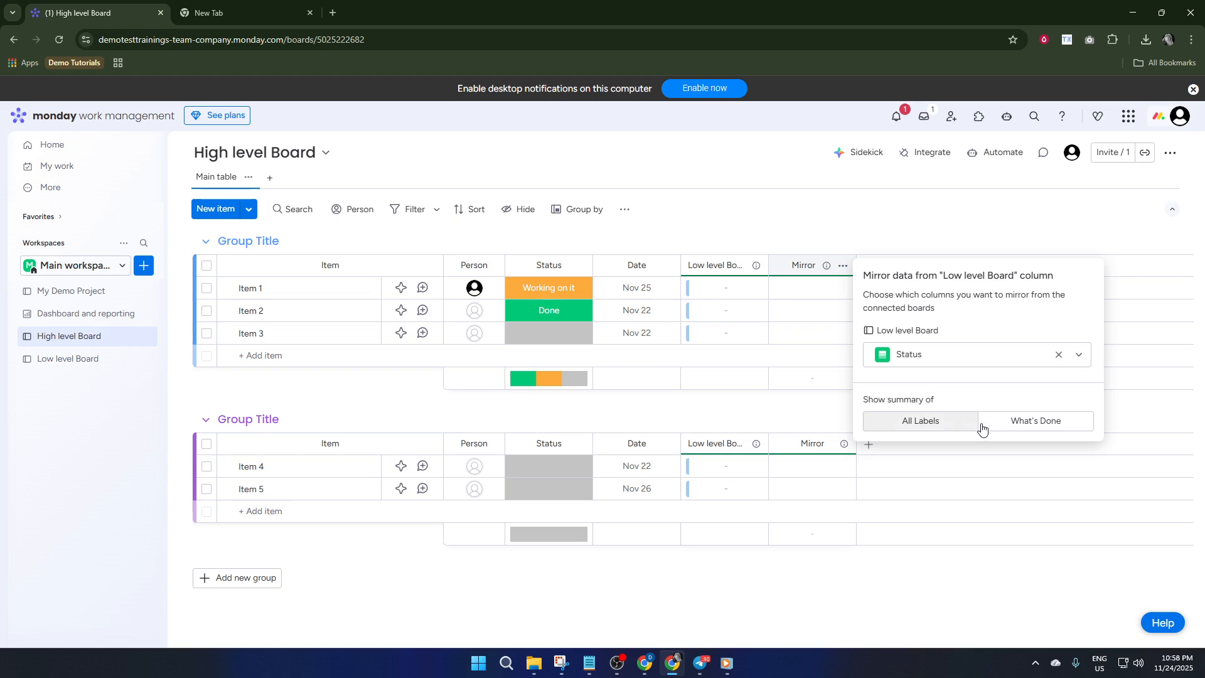
left_click(1022, 429)
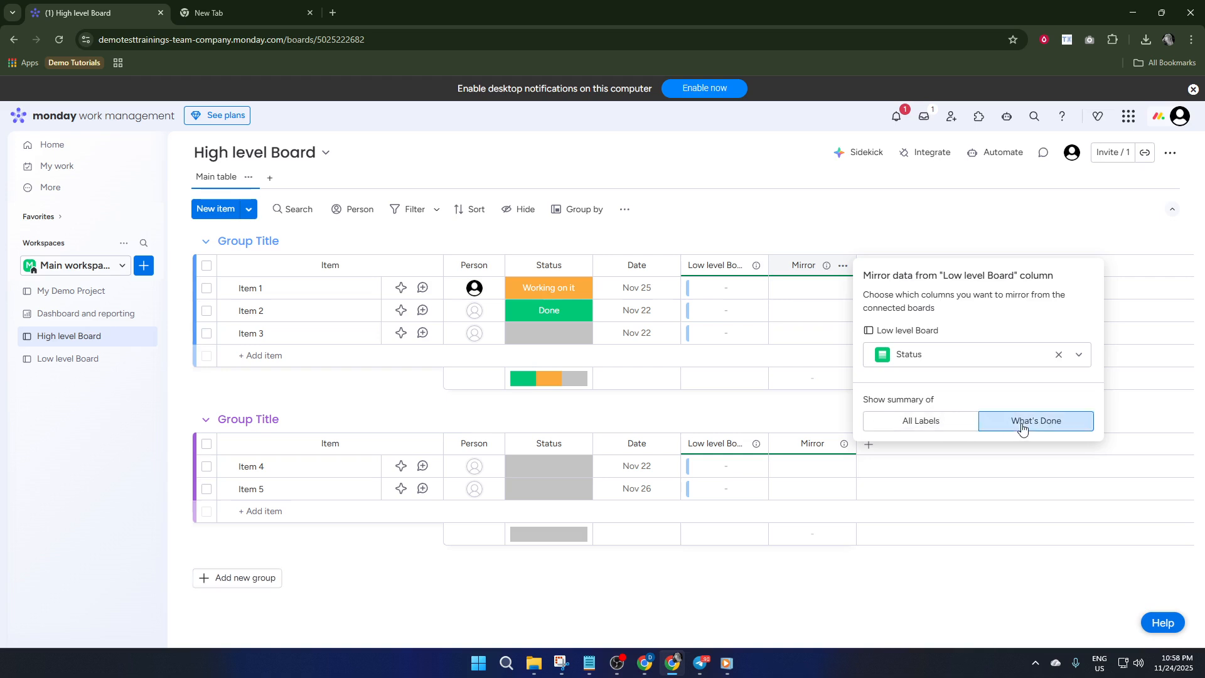
left_click(937, 420)
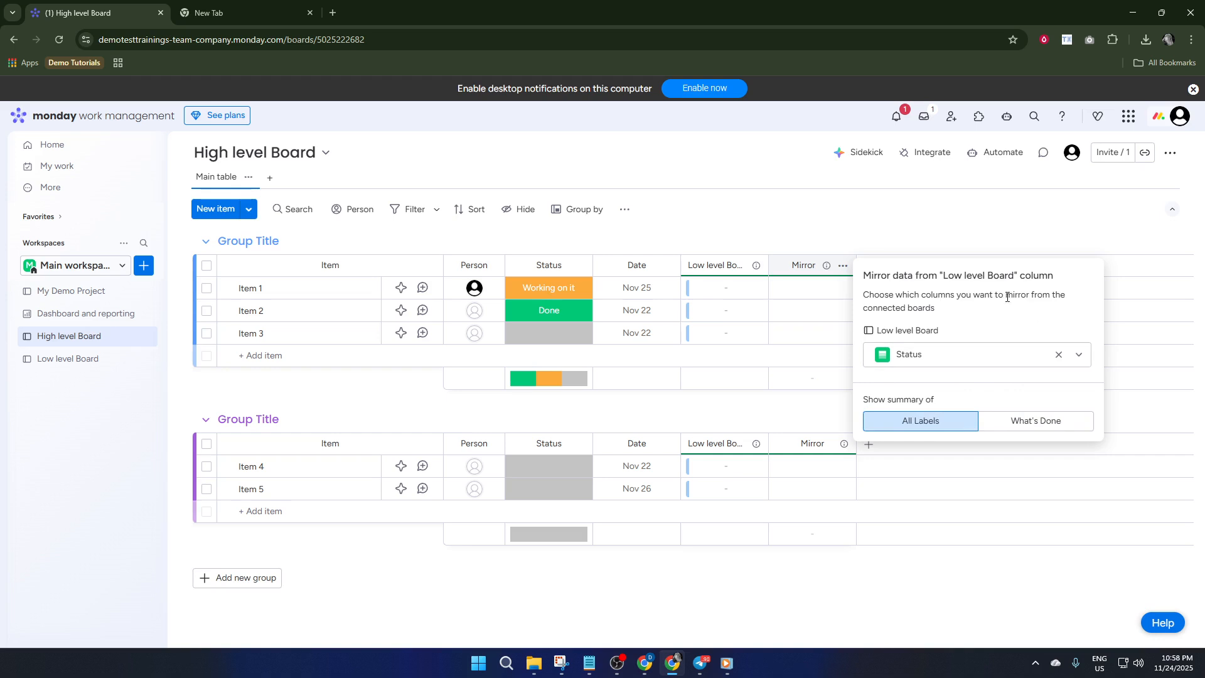
left_click(995, 357)
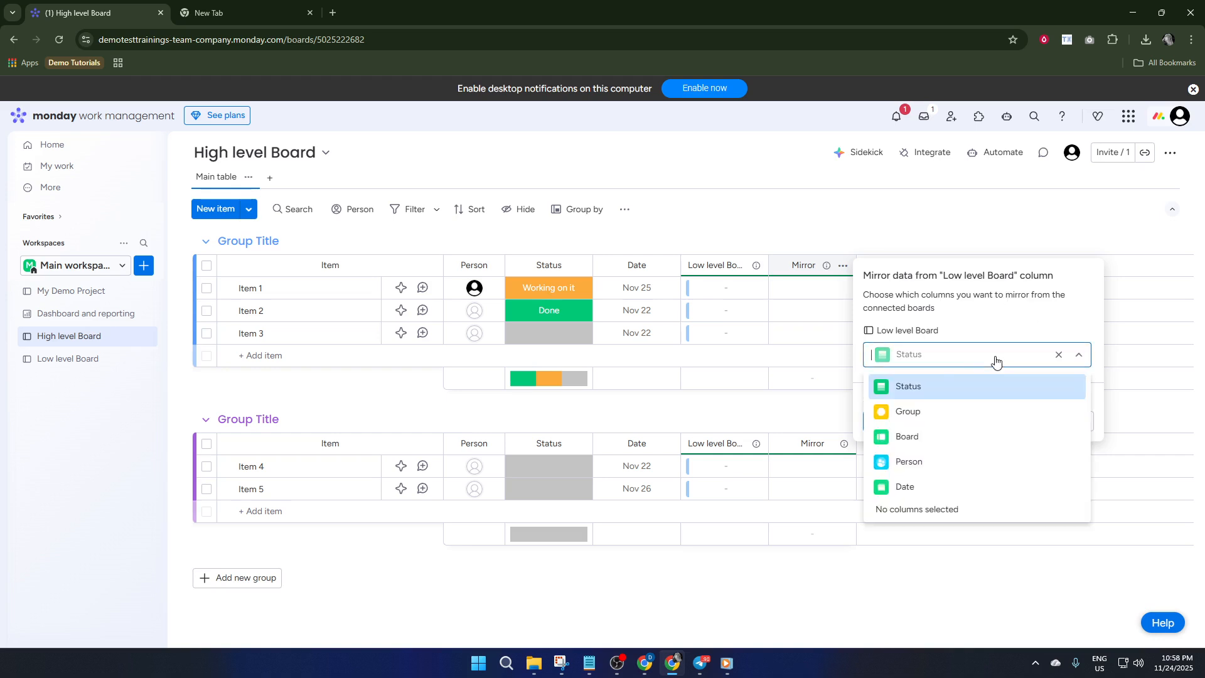
left_click(930, 389)
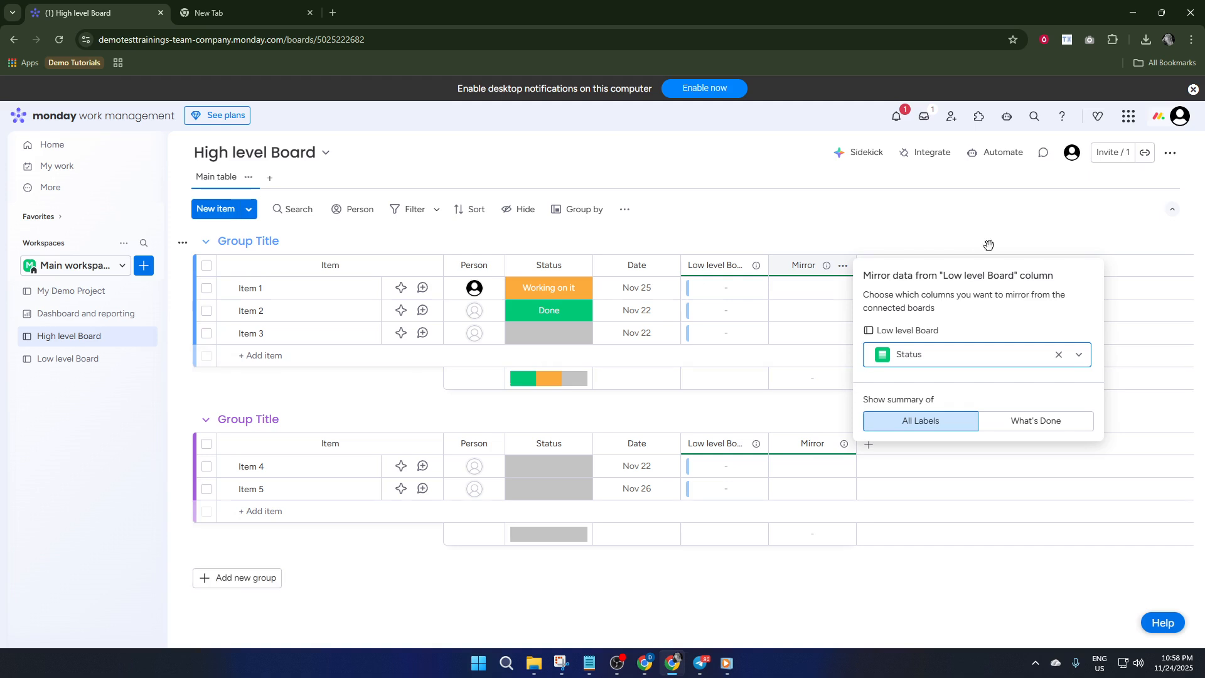
left_click(1057, 247)
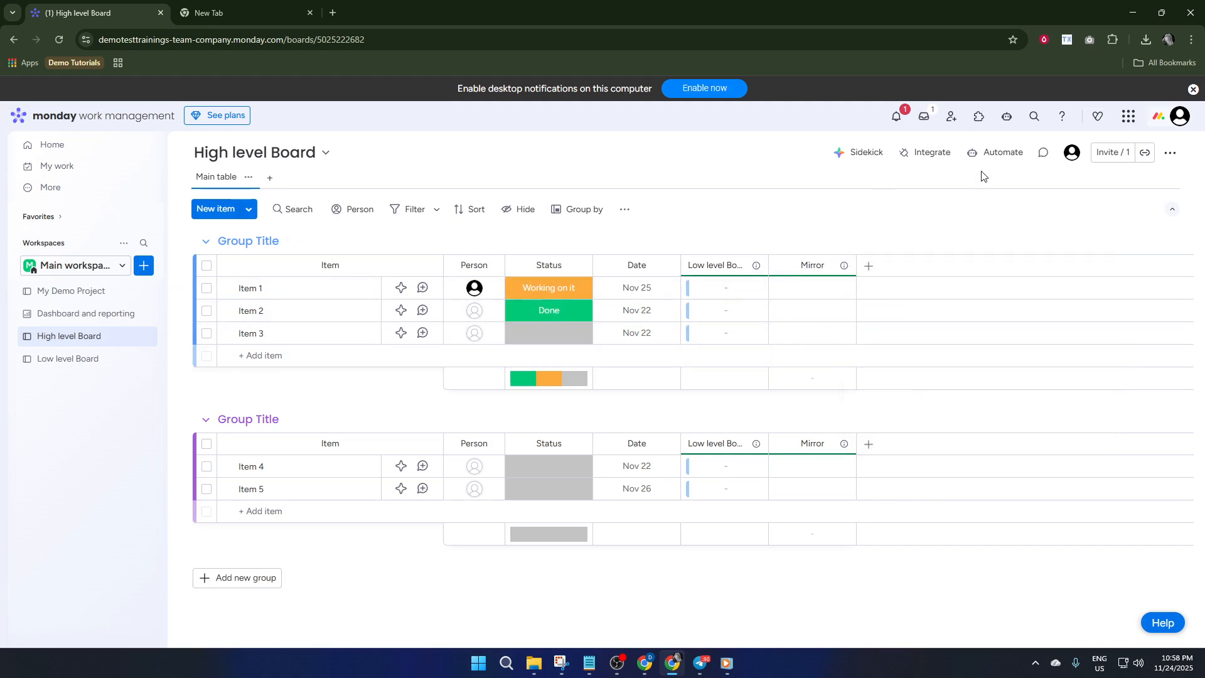
Start a new automation on the High level Board with the trigger "When Status changes to Done".
left_click(992, 159)
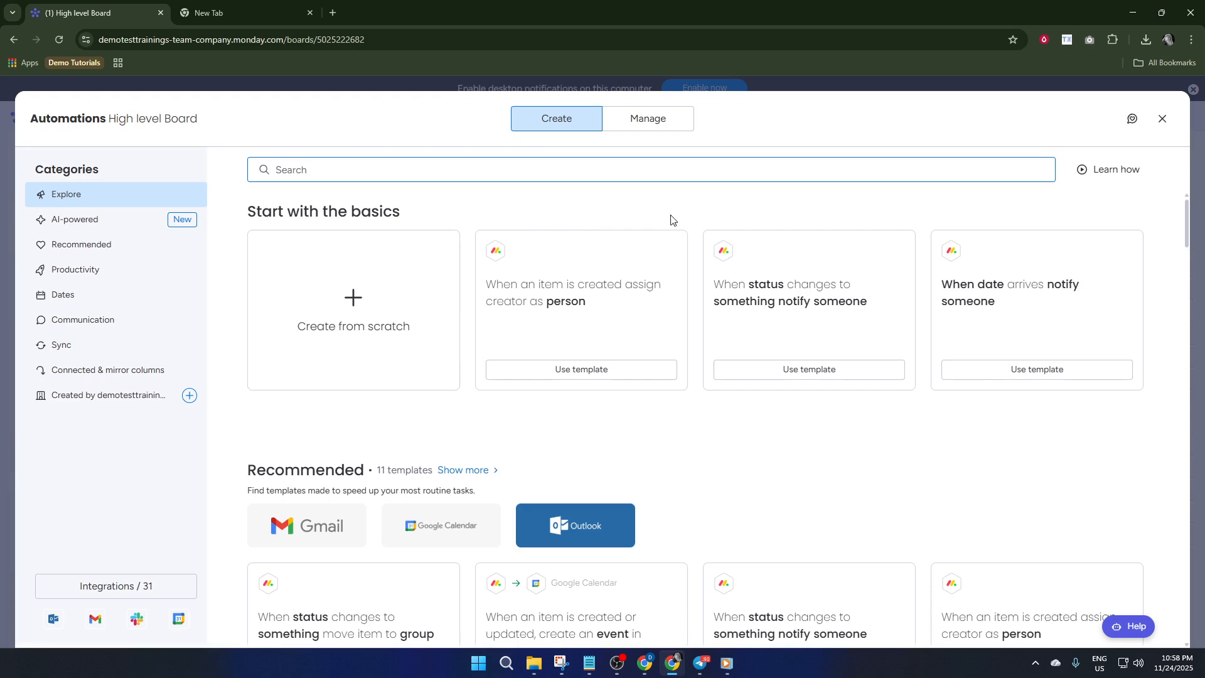
left_click(643, 118)
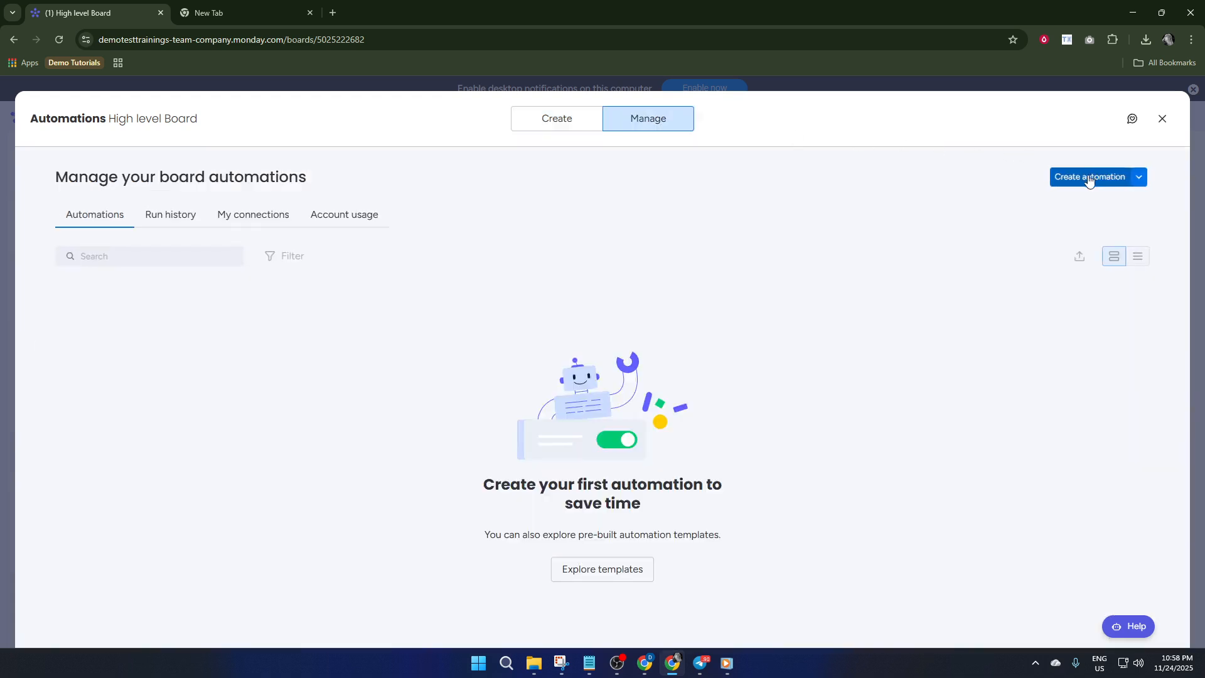
left_click(1083, 177)
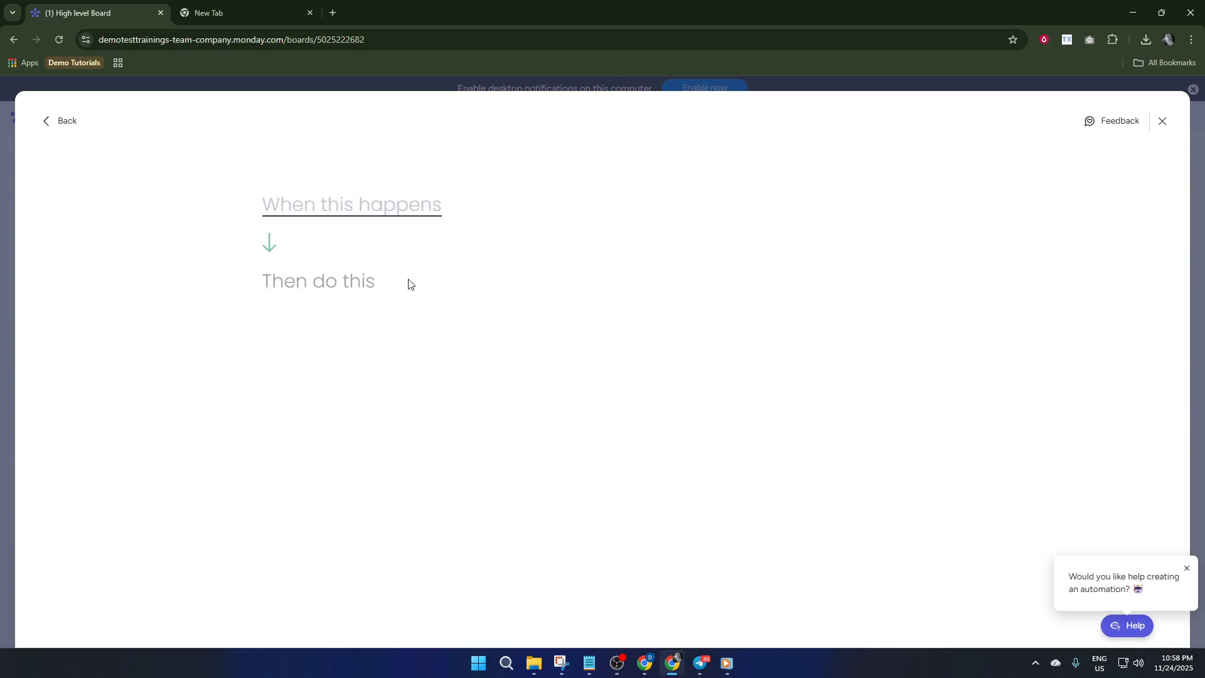
left_click(344, 207)
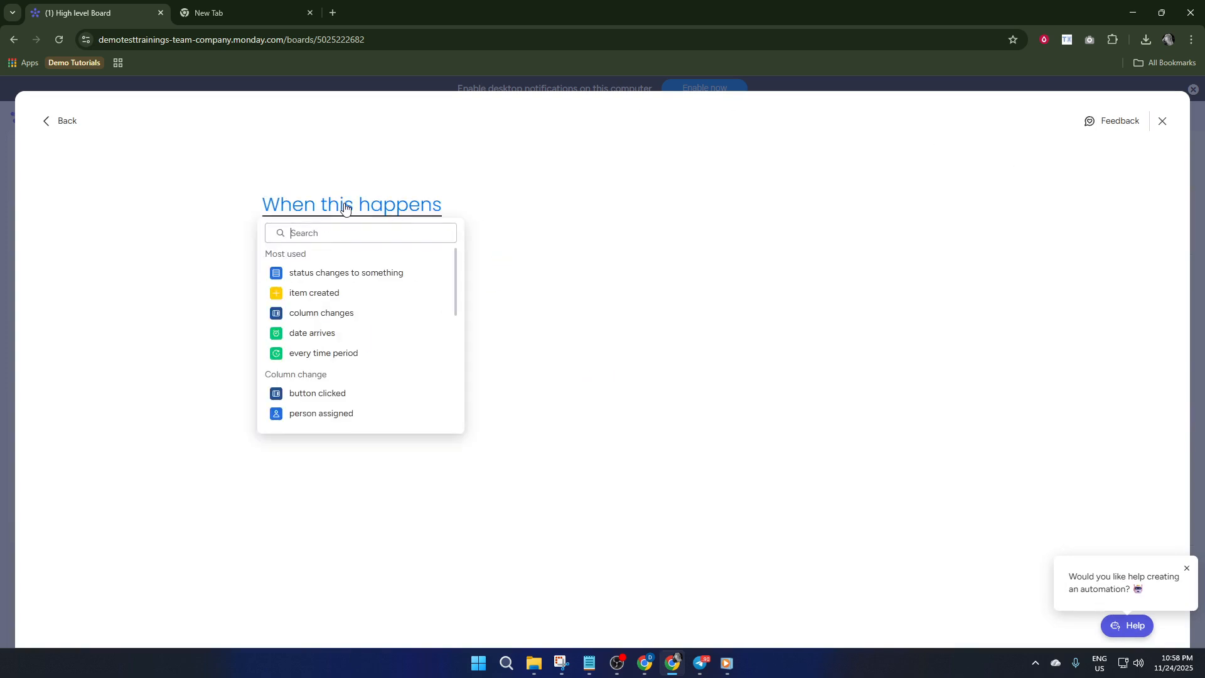
left_click(332, 277)
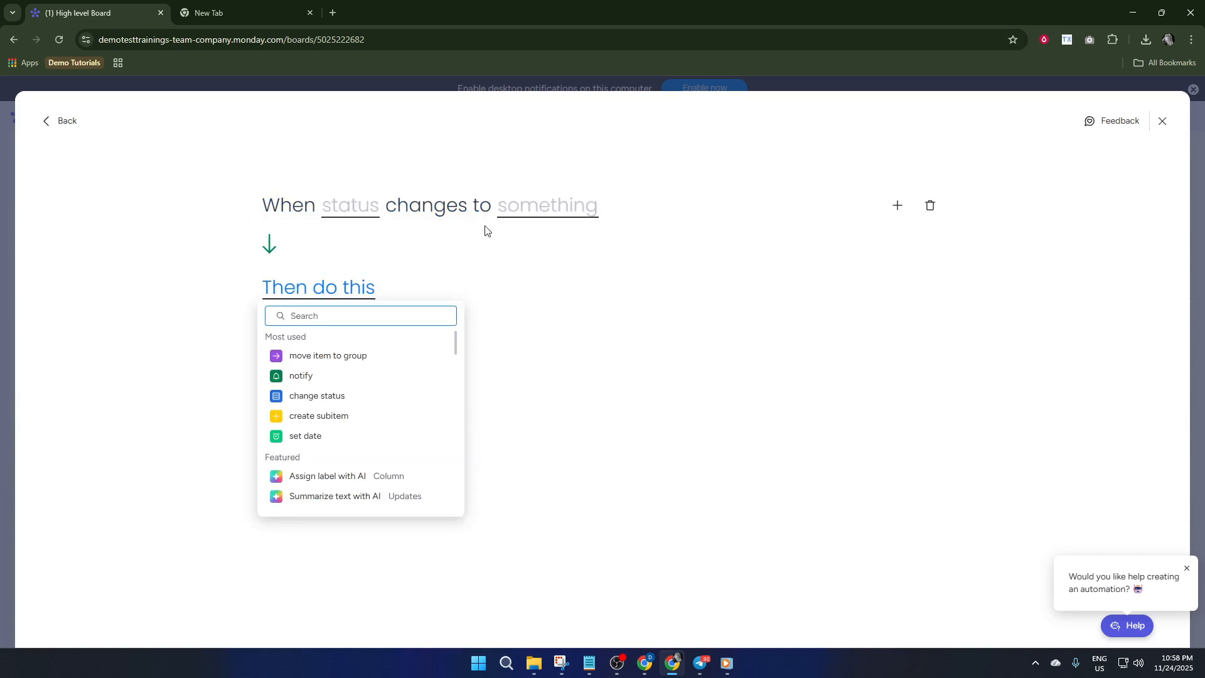
left_click(372, 207)
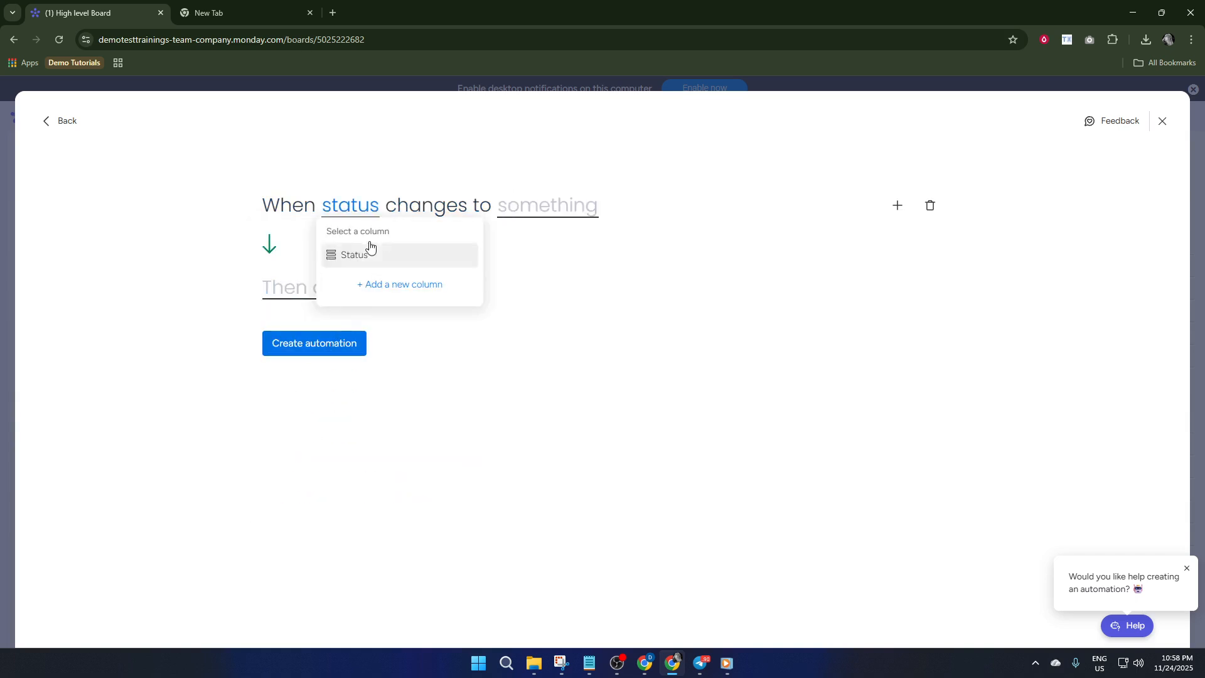
left_click(353, 255)
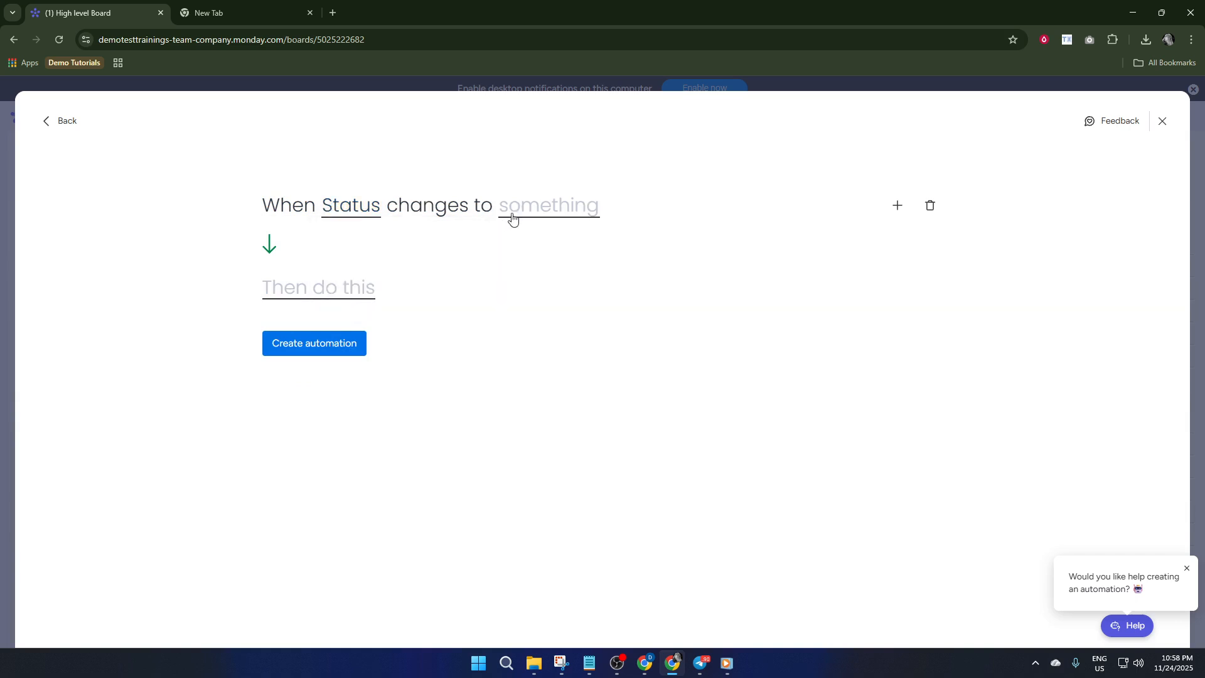
left_click(535, 207)
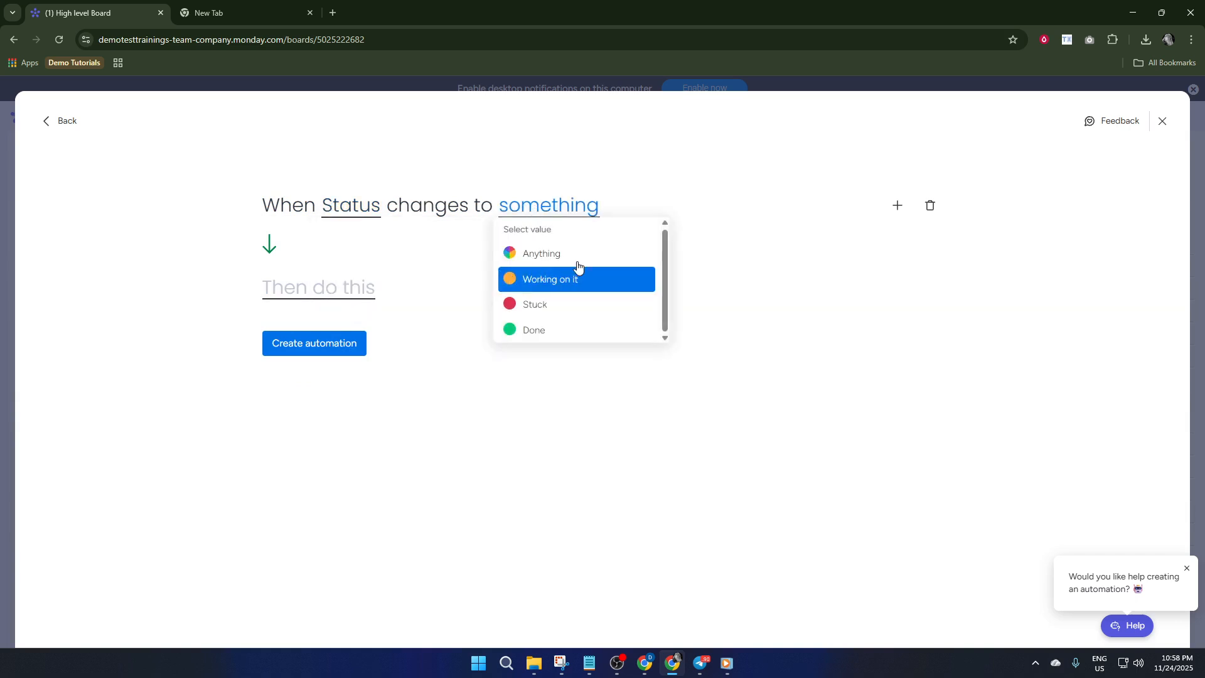
left_click(540, 331)
Set the automation's action to create an item in a board.
left_click(347, 300)
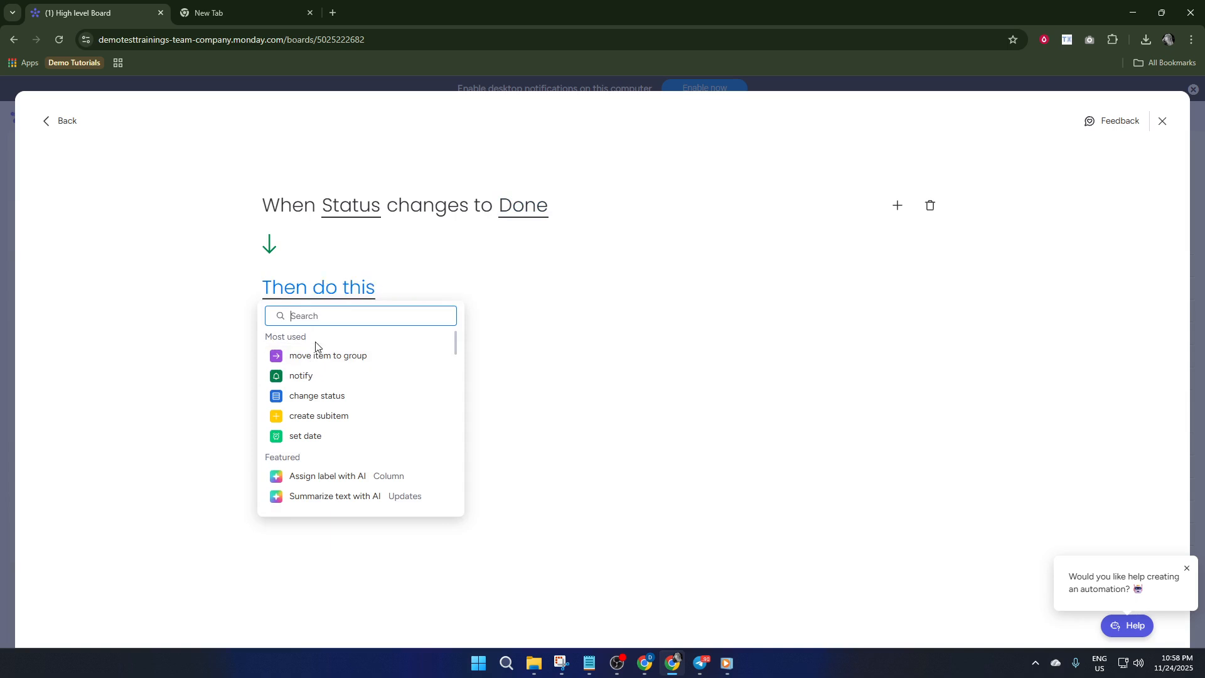
type("boar")
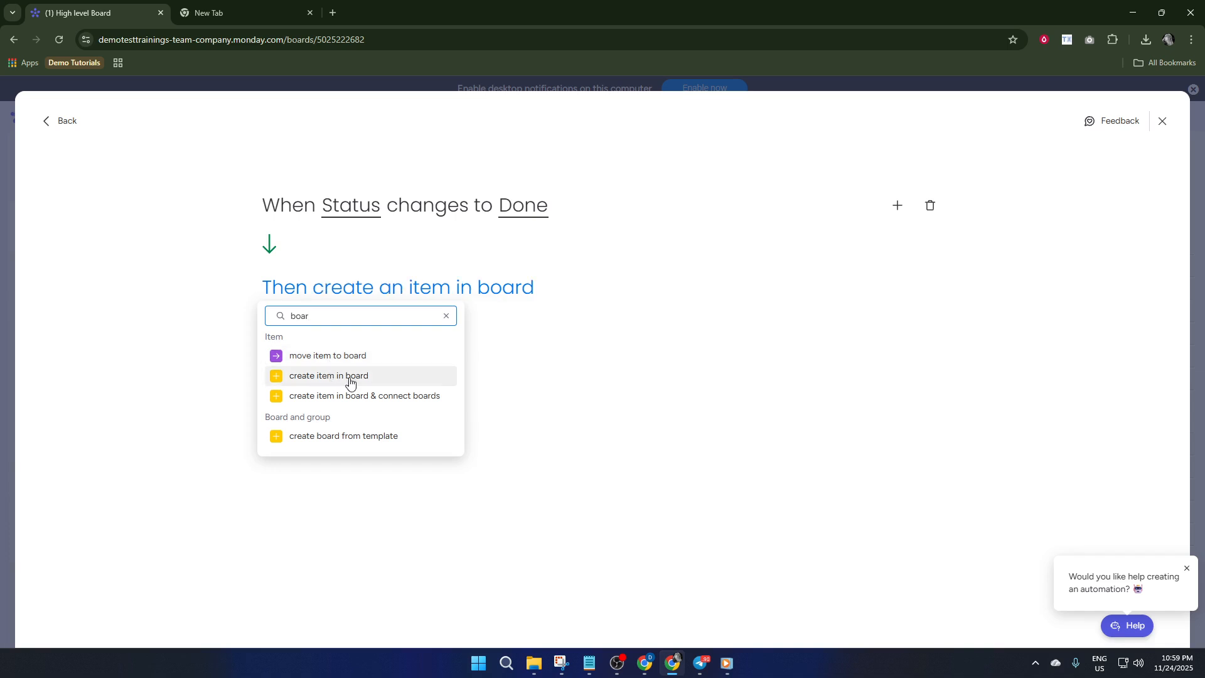
left_click(345, 377)
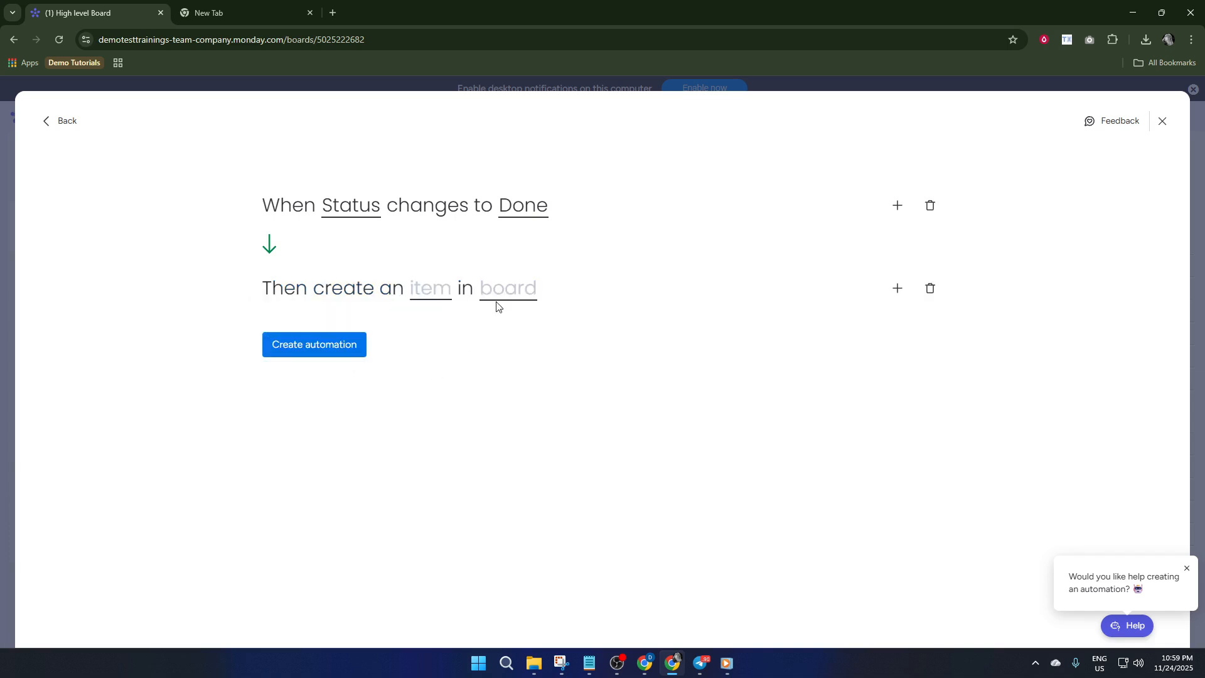
Set High level Board as the board where the automation creates the item, and accept the default column mapping for the item.
left_click(432, 300)
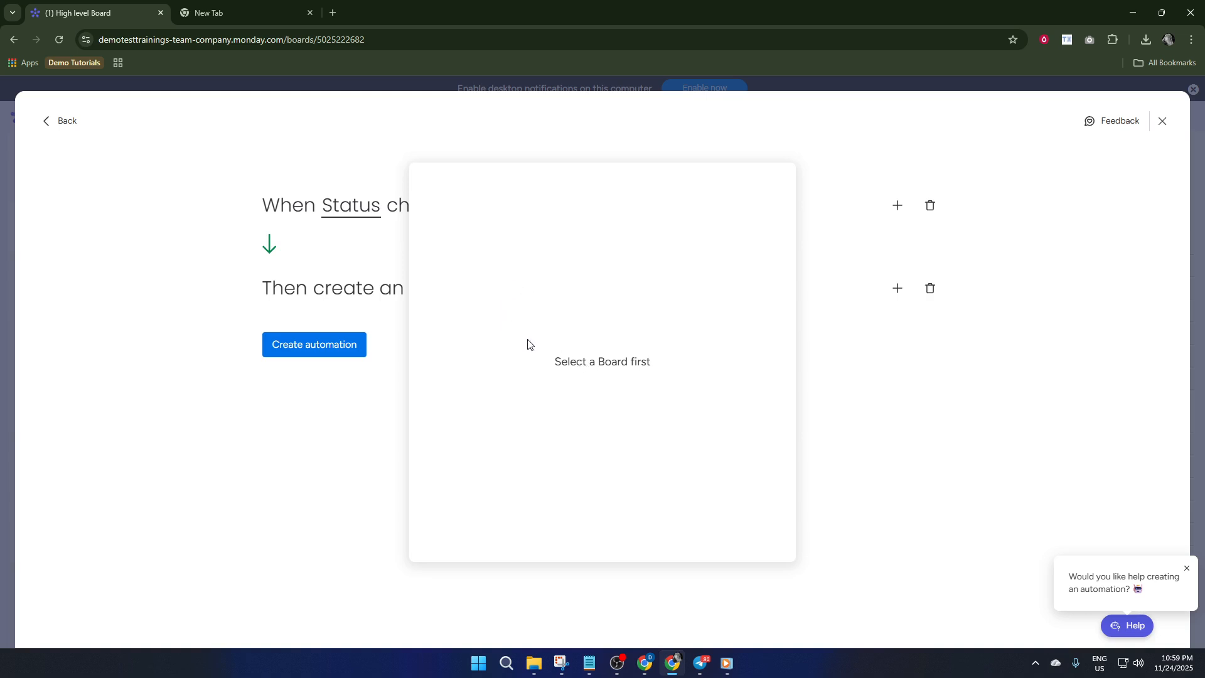
left_click(389, 293)
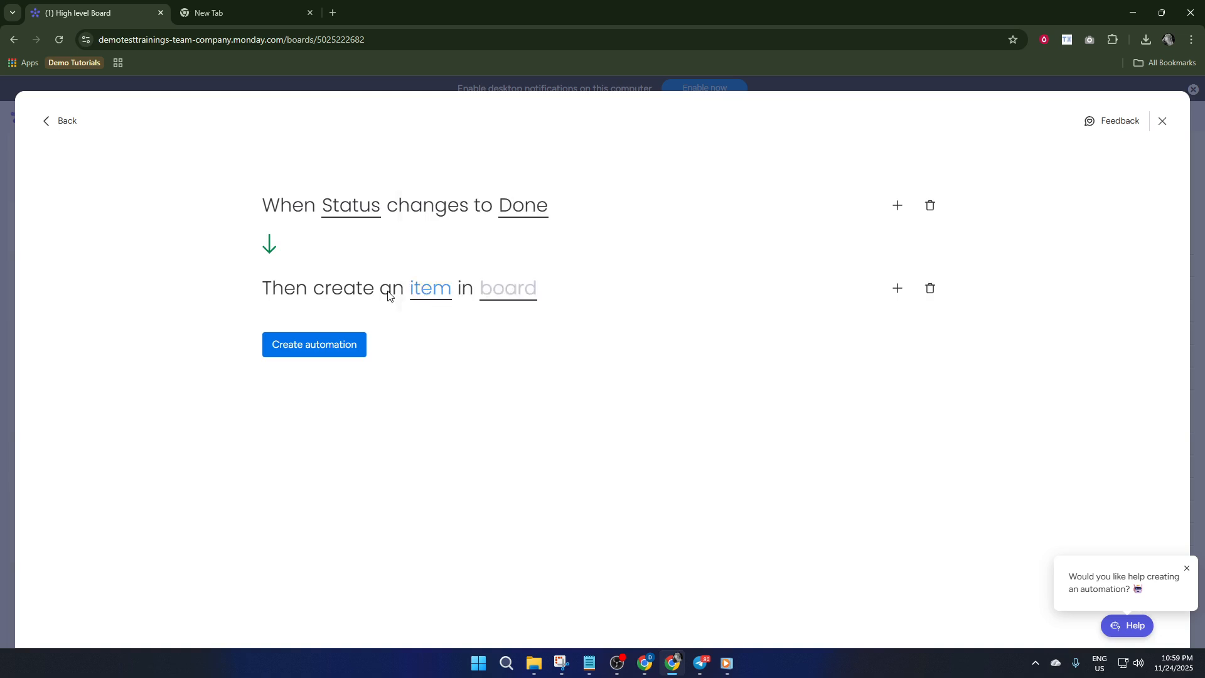
left_click(510, 291)
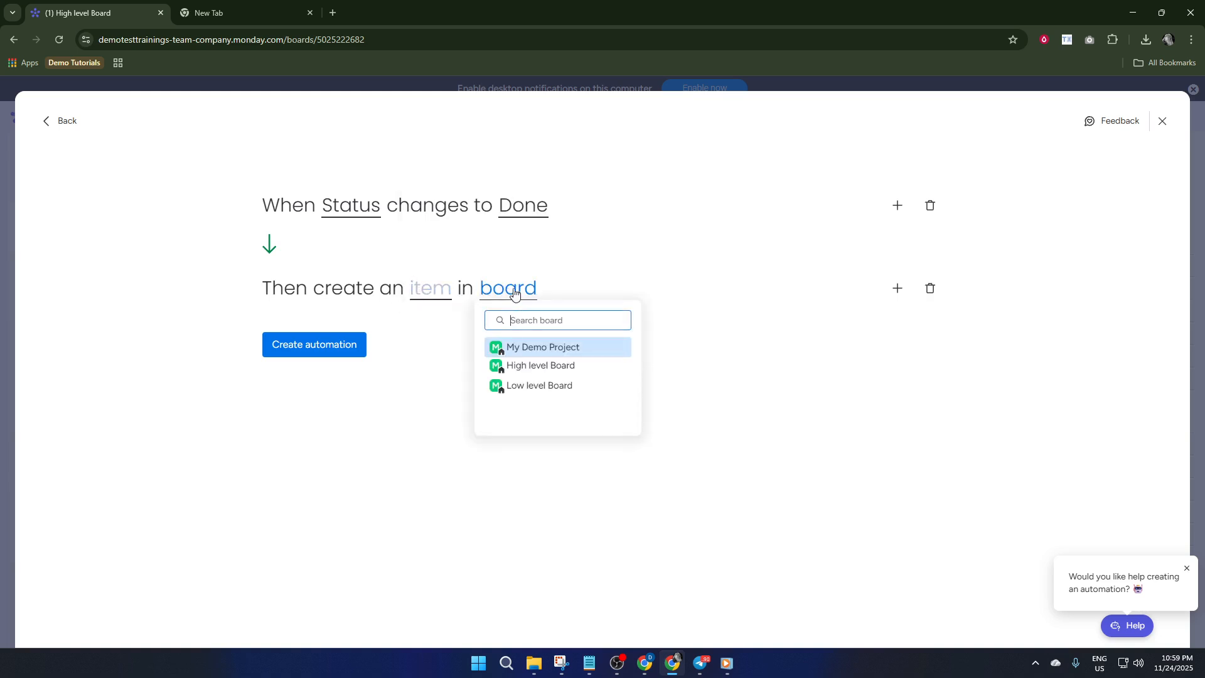
left_click(550, 369)
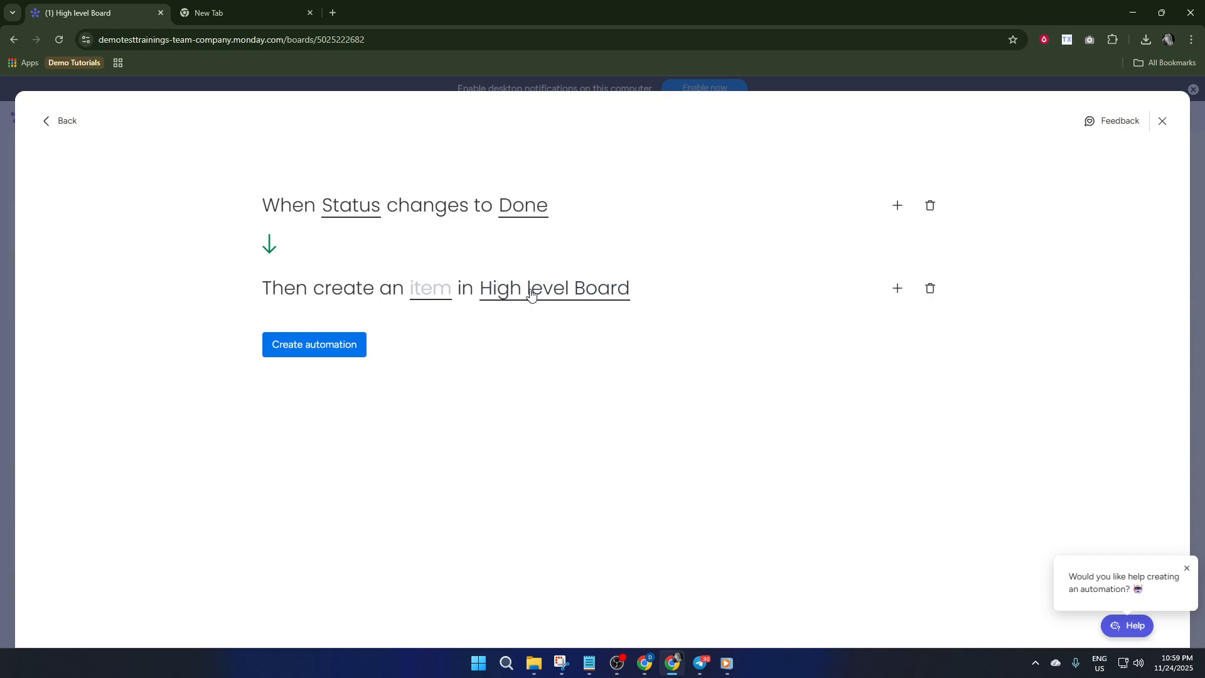
left_click(425, 289)
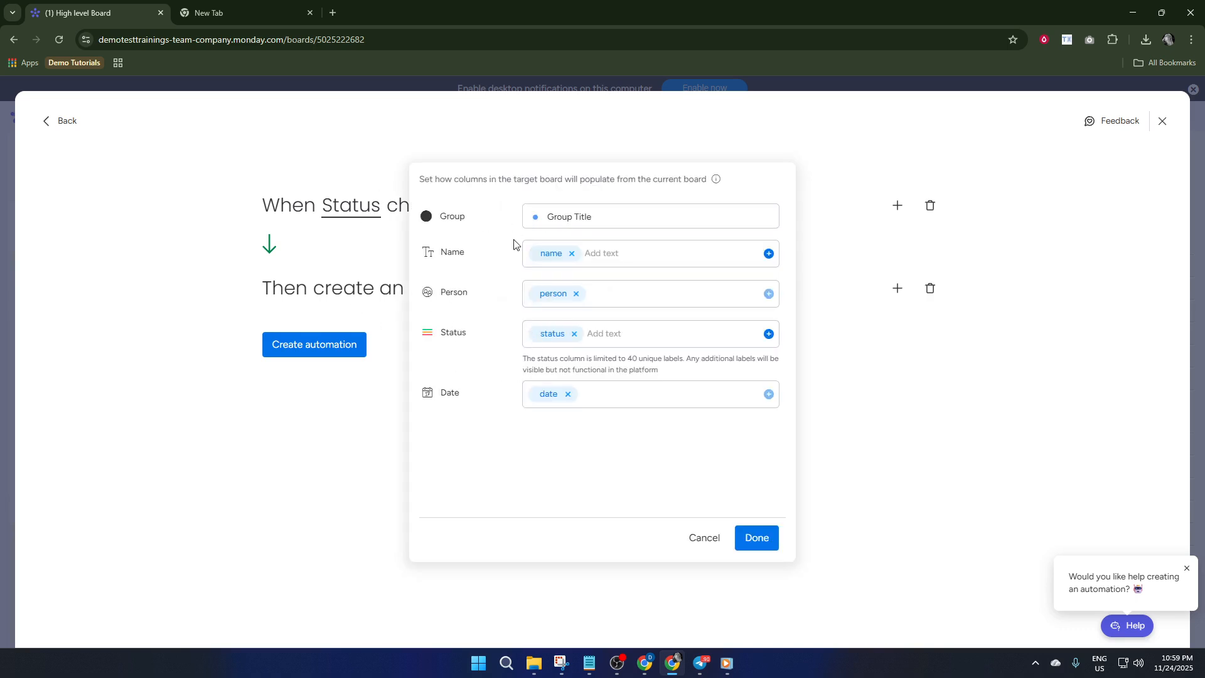
left_click(756, 537)
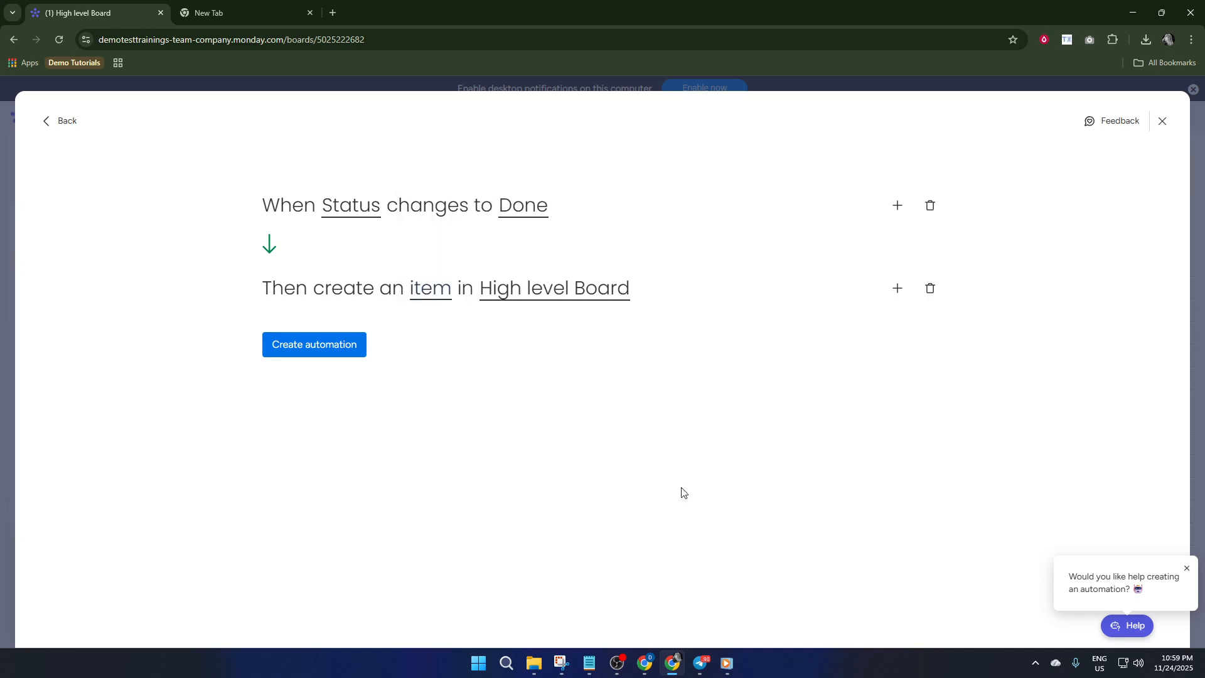